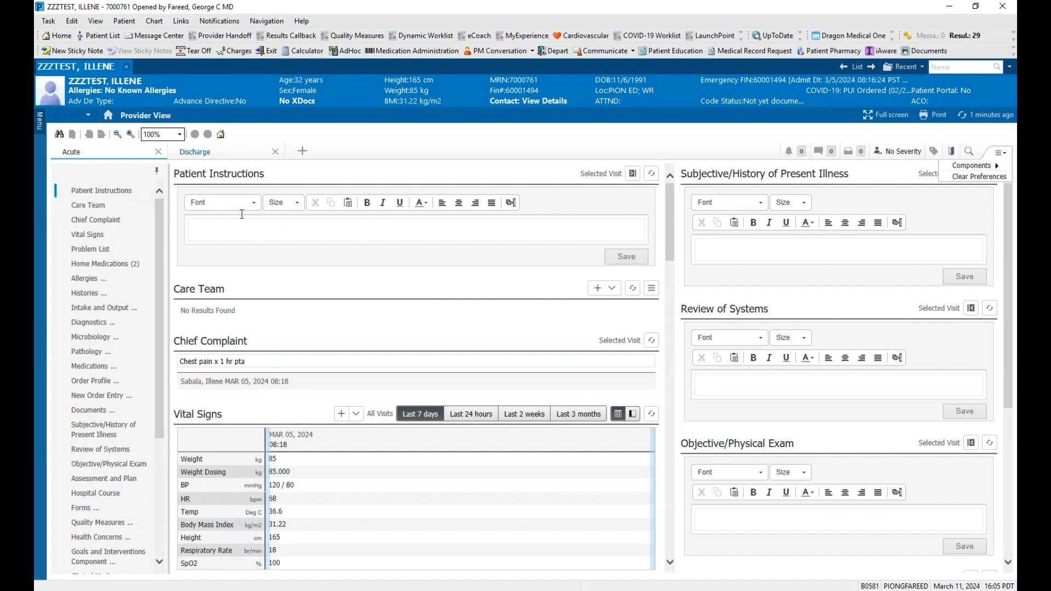
Search the inpatient order catalogue for "pso" and add the PSO Patient Status Orders PION plan to the patient's orders
{"action": "left_click", "coordinate": [41, 120]}
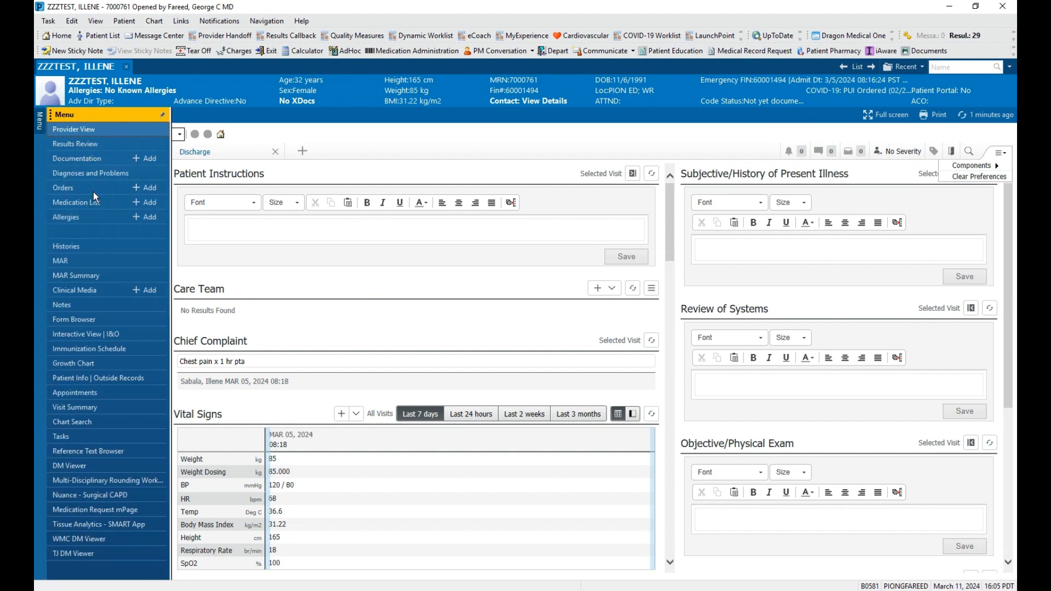
{"action": "left_click", "coordinate": [146, 186]}
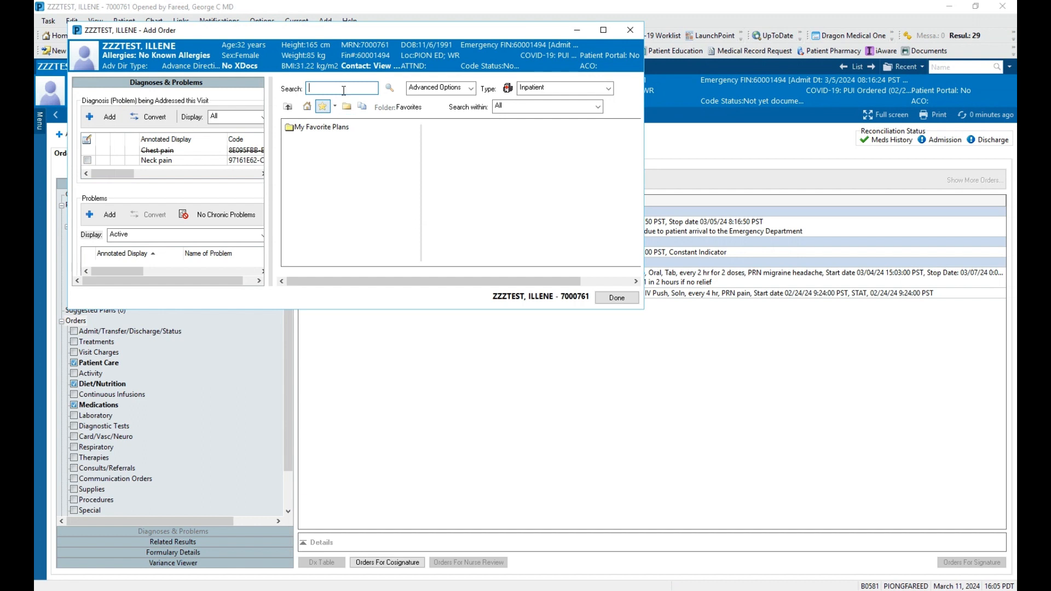
{"action": "type", "text": "pso"}
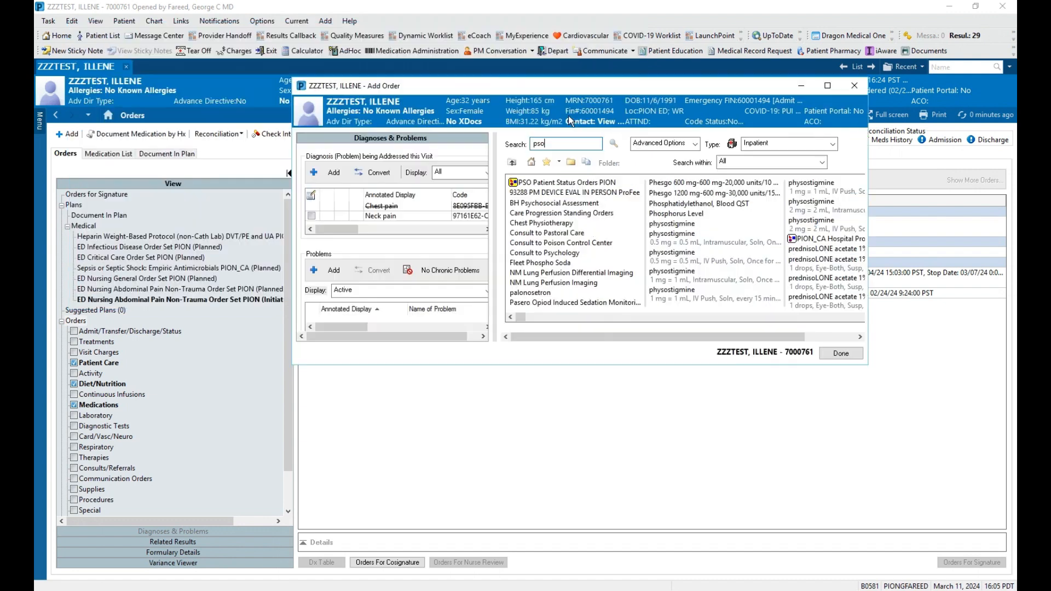
{"action": "left_click", "coordinate": [539, 185]}
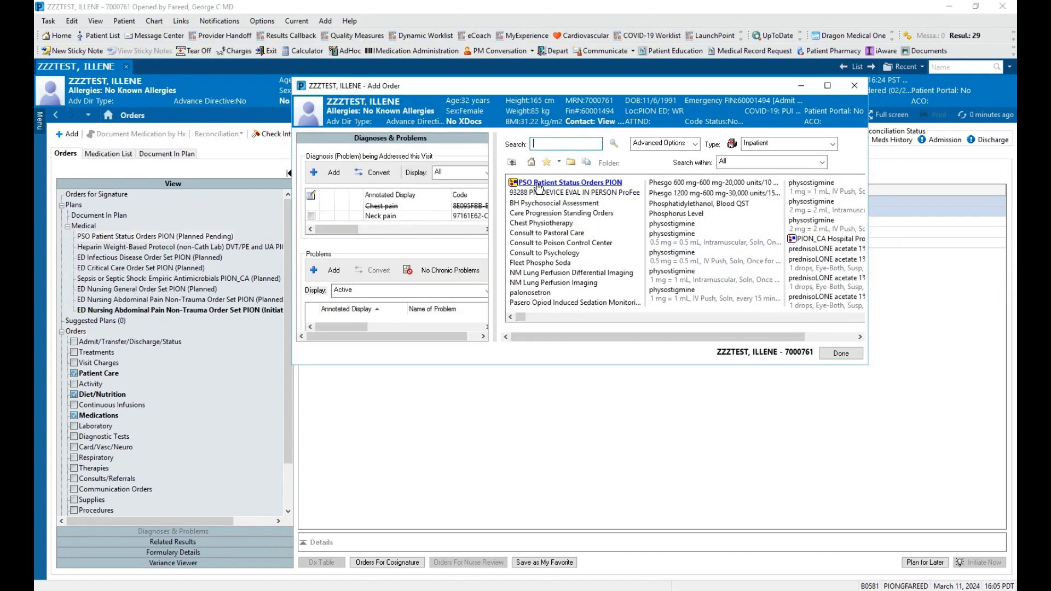
{"action": "left_click", "coordinate": [841, 354]}
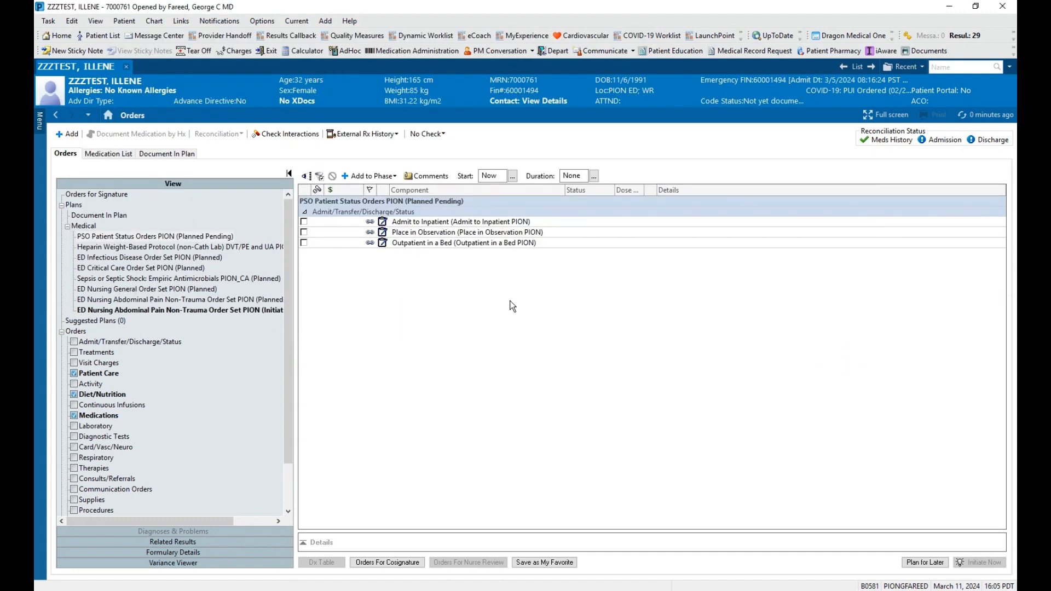
Select the Admit to Inpatient order and set Medical Service and Level of Service to ICU, with an anticipated stay of 2 midnights or more
{"action": "left_click", "coordinate": [305, 221]}
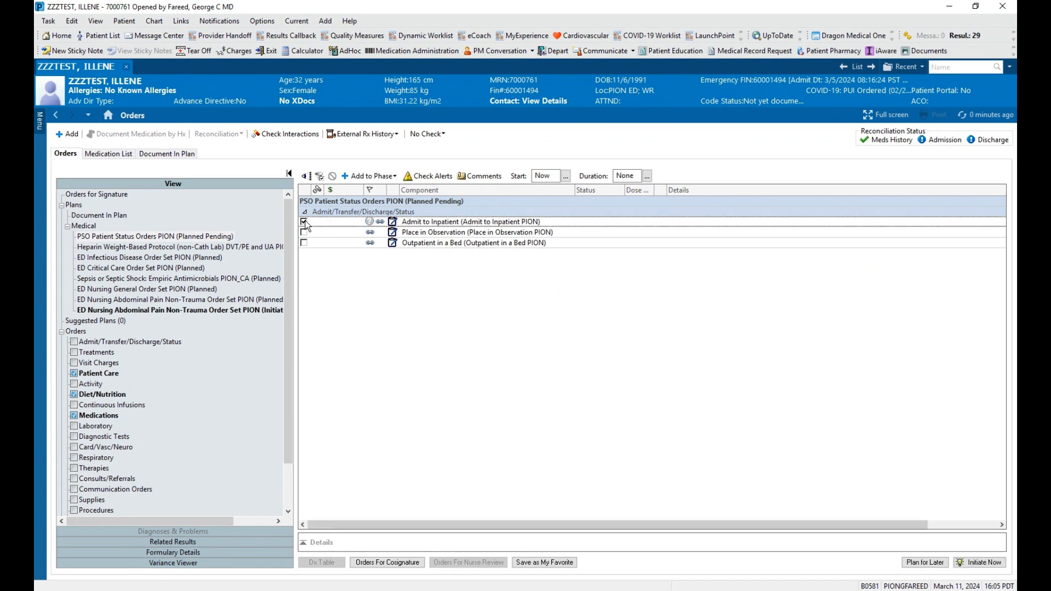
{"action": "mouse_move", "coordinate": [370, 225]}
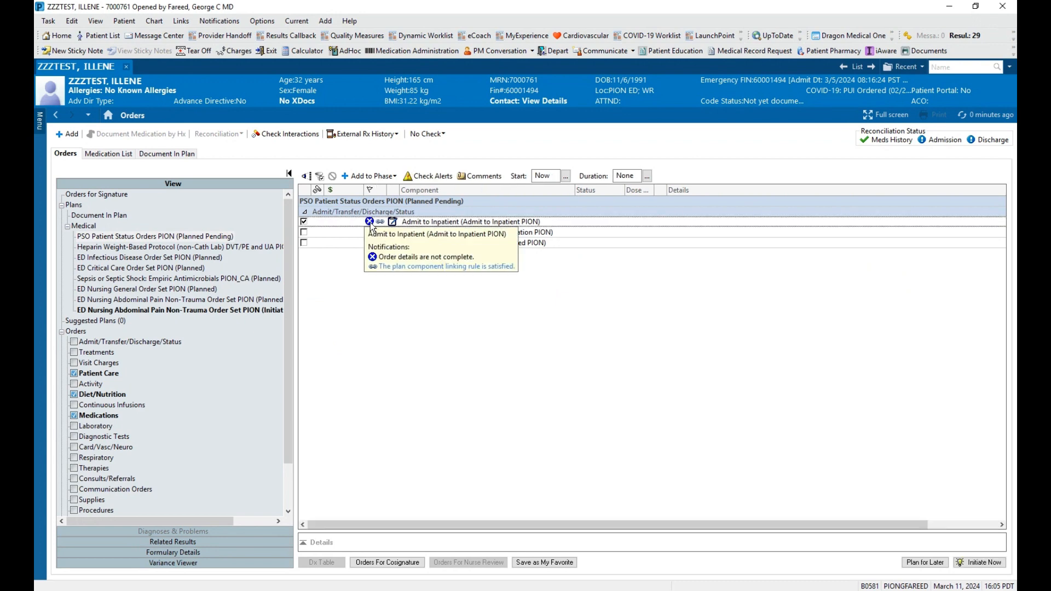
{"action": "right_click", "coordinate": [347, 222]}
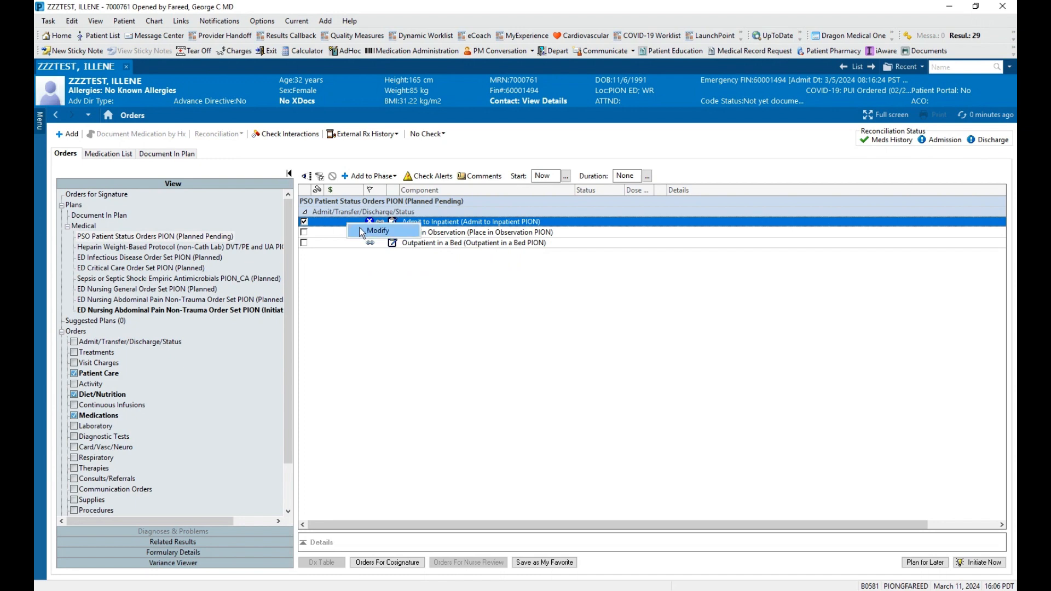
{"action": "left_click", "coordinate": [363, 231]}
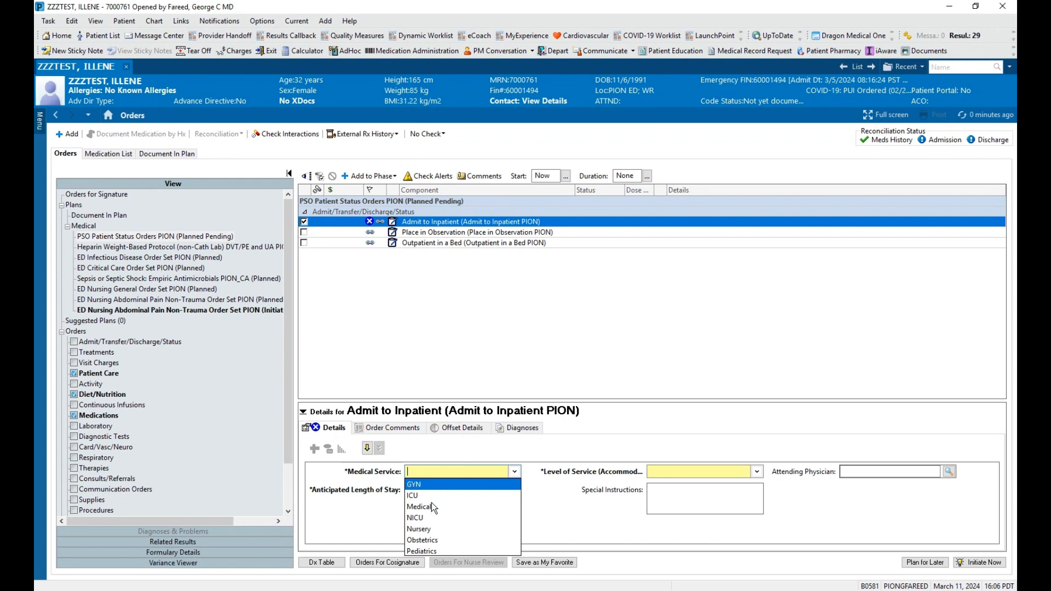
{"action": "left_click", "coordinate": [423, 496]}
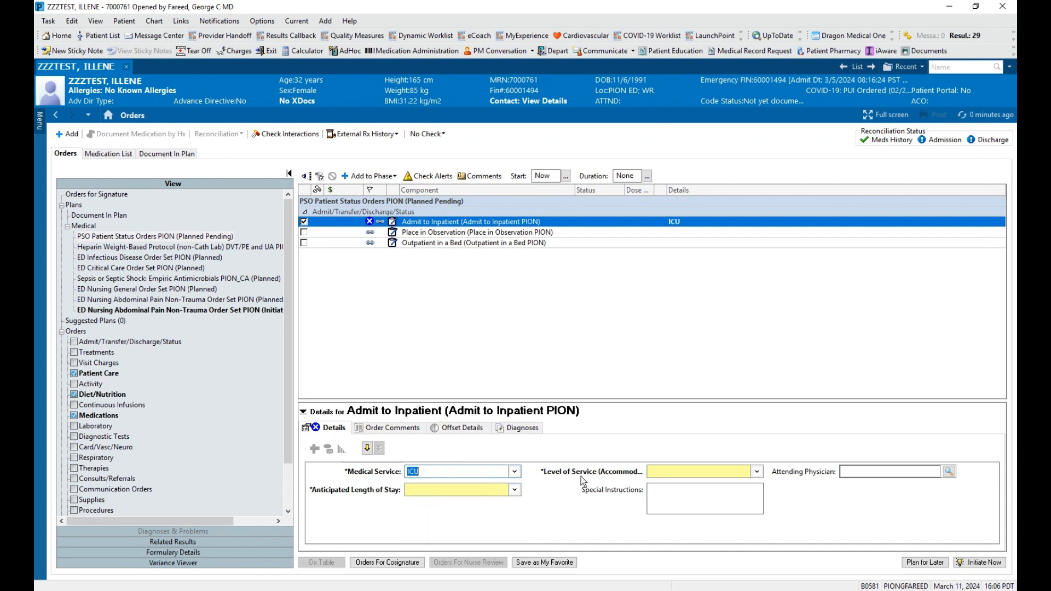
{"action": "left_click", "coordinate": [758, 470]}
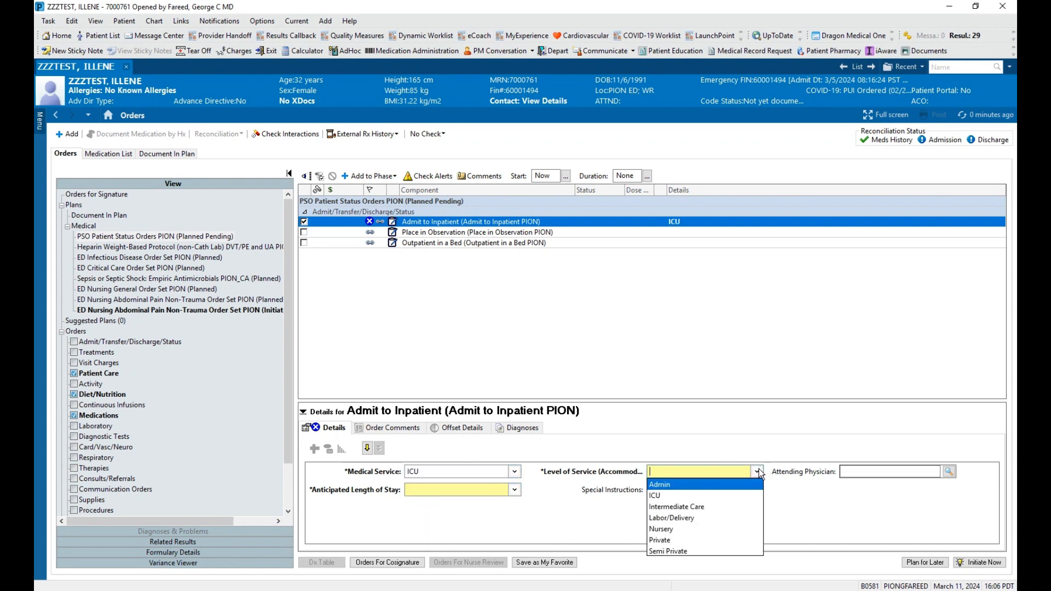
{"action": "left_click", "coordinate": [703, 496]}
{"action": "left_click", "coordinate": [514, 490]}
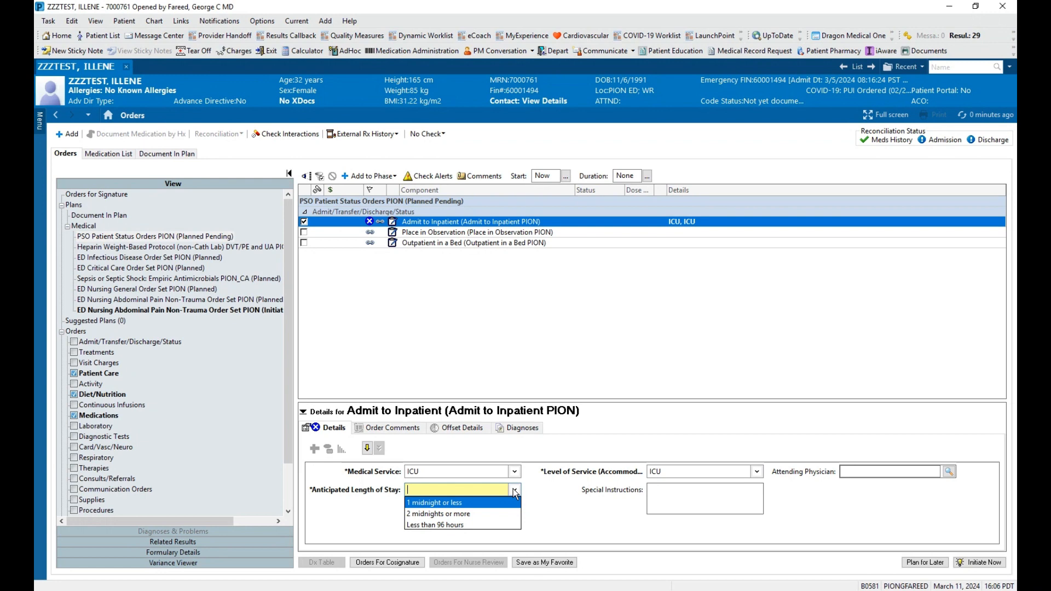
{"action": "left_click", "coordinate": [472, 514]}
Change the admission order's Medical Service to Medical and its Level of Service to Semi Private
{"action": "left_click", "coordinate": [514, 472]}
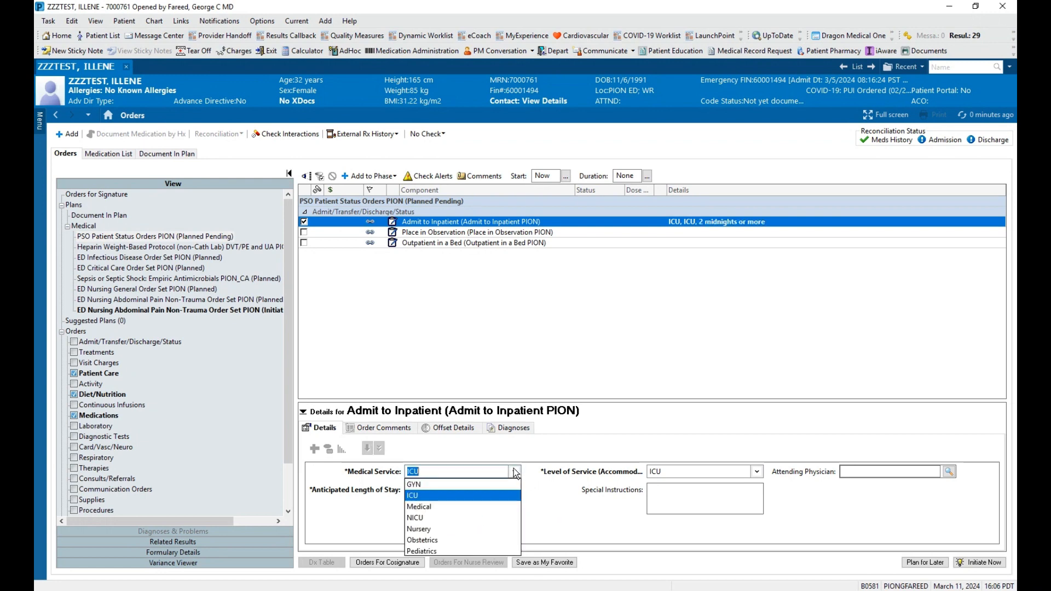
{"action": "left_click", "coordinate": [449, 505]}
{"action": "left_click", "coordinate": [757, 472]}
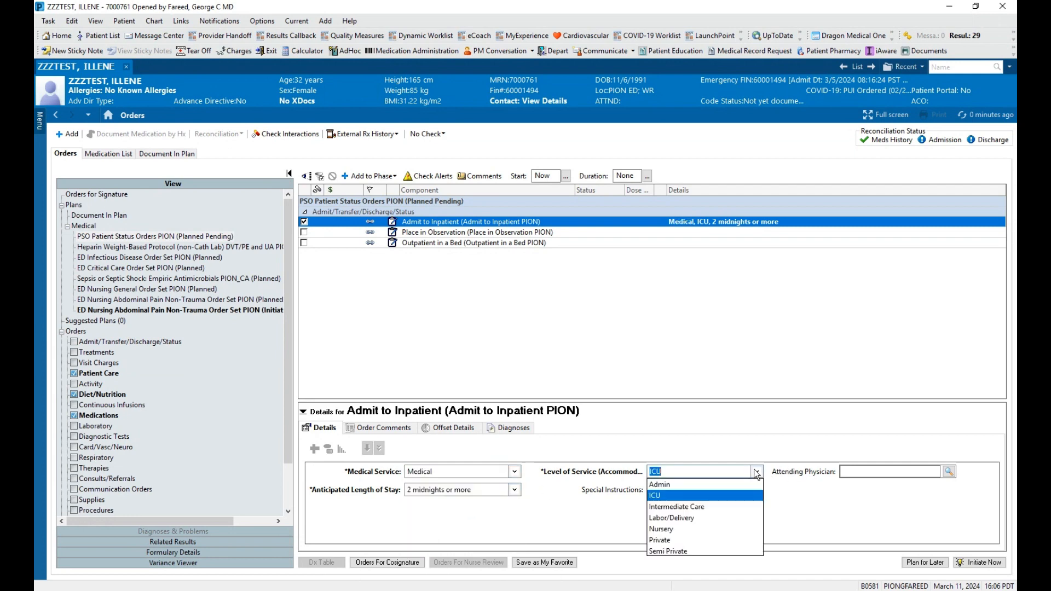
{"action": "left_click", "coordinate": [675, 551]}
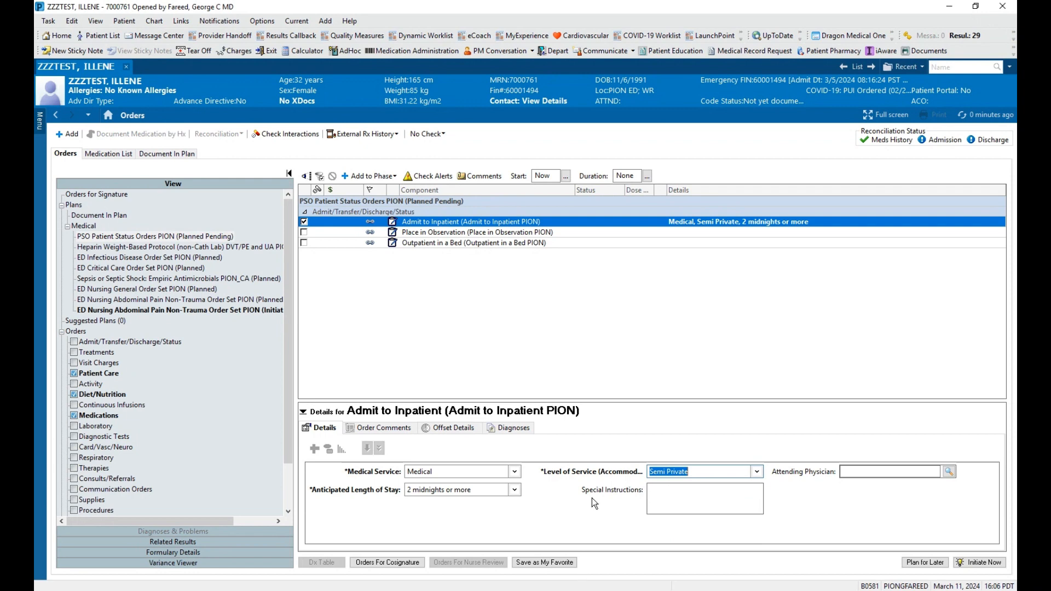
Initiate the patient status plan, sign its Admit to Inpatient order and refresh the orders
{"action": "left_click", "coordinate": [977, 563]}
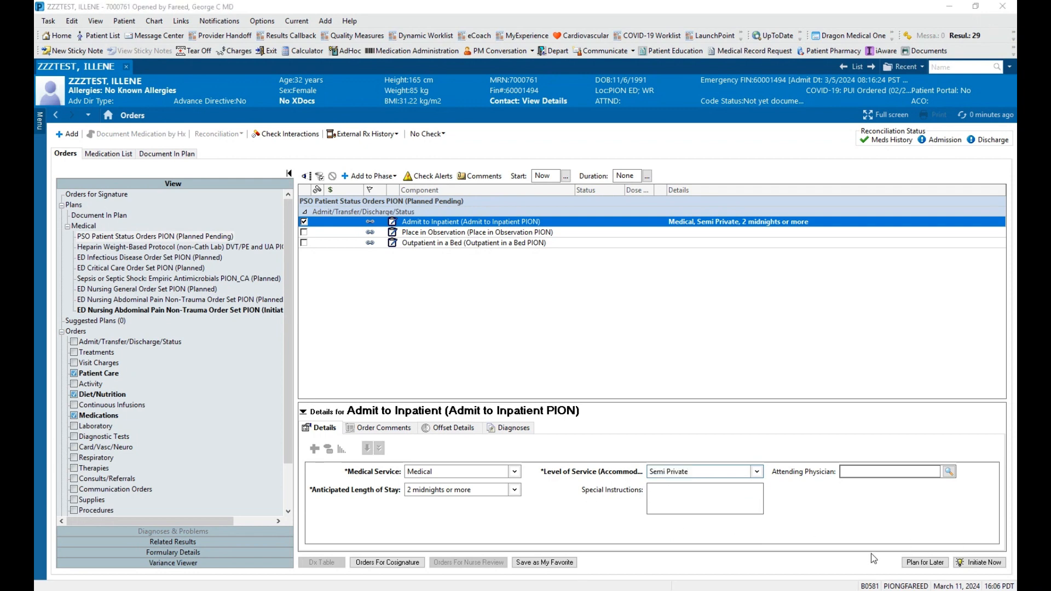
{"action": "left_click", "coordinate": [907, 553]}
{"action": "left_click", "coordinate": [907, 518]}
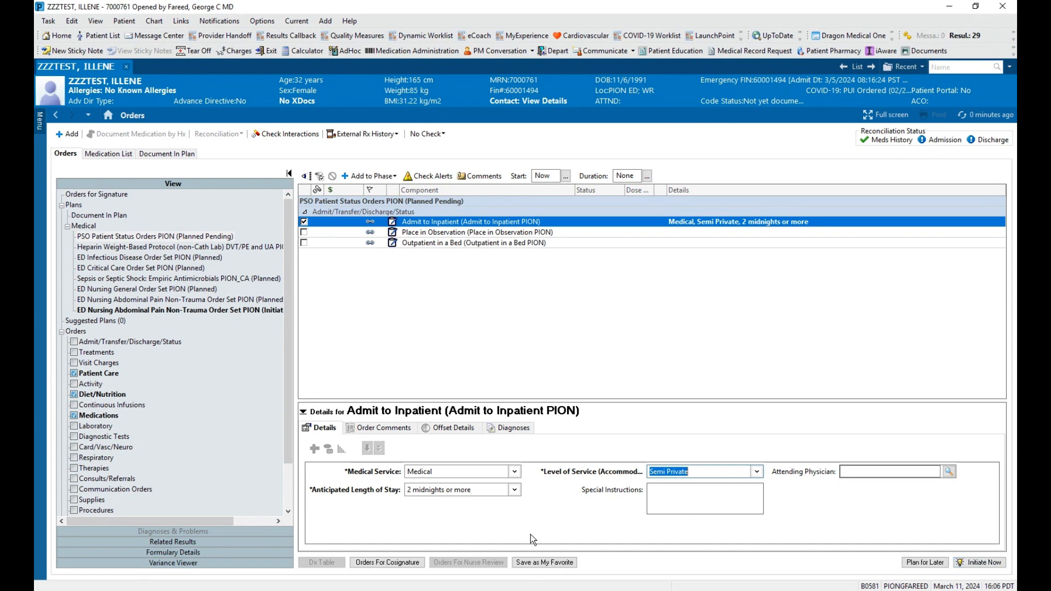
{"action": "left_click", "coordinate": [986, 560]}
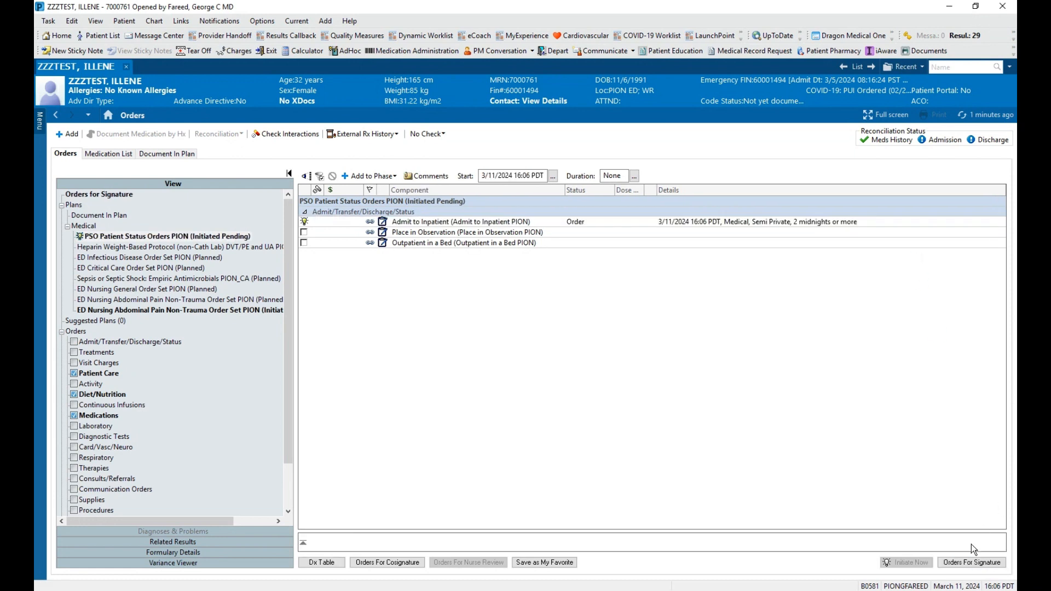
{"action": "left_click", "coordinate": [972, 562]}
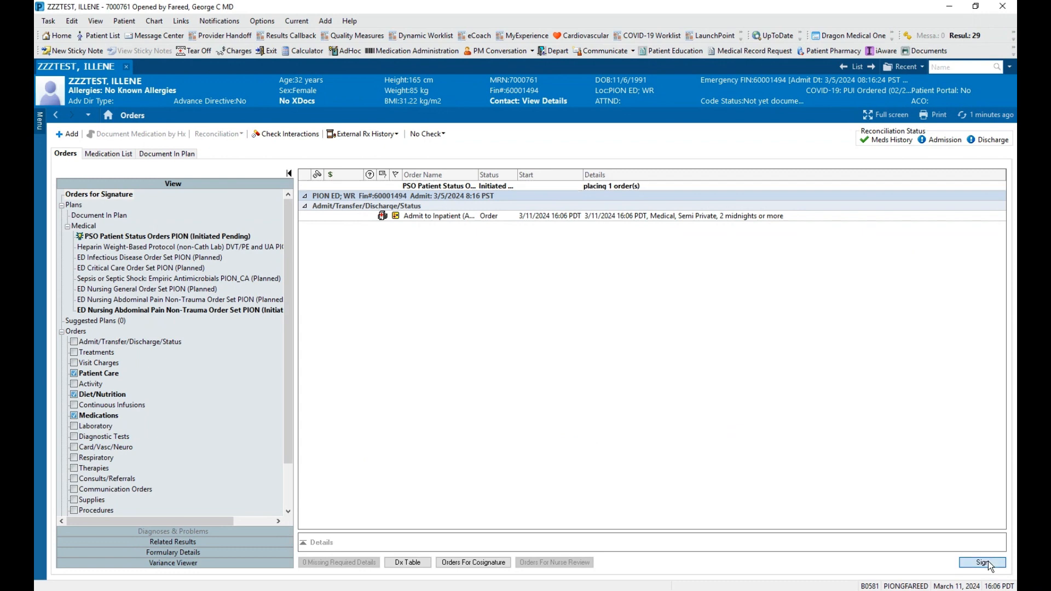
{"action": "left_click", "coordinate": [988, 563]}
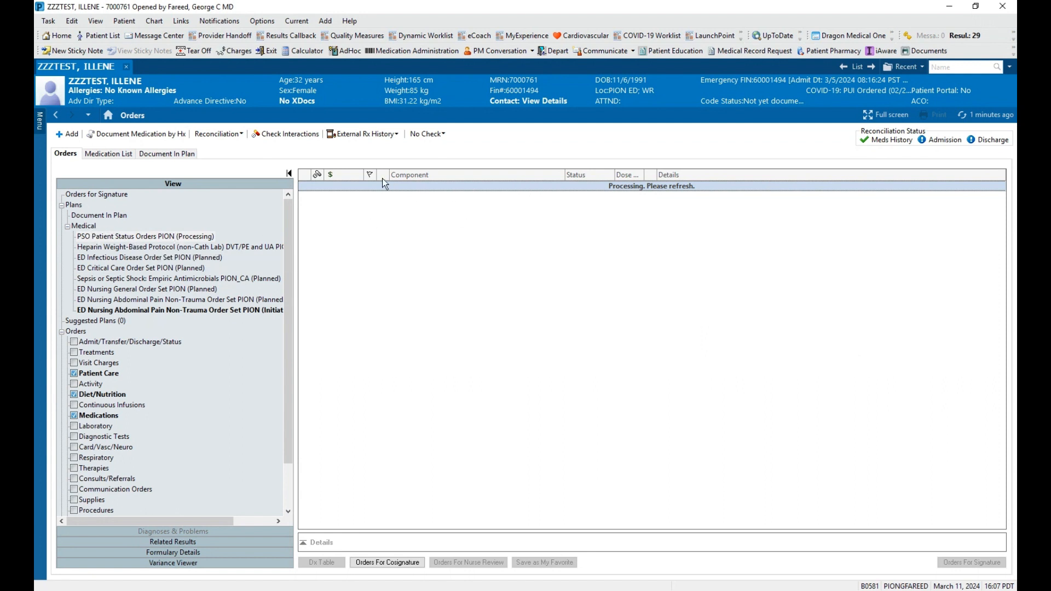
{"action": "left_click", "coordinate": [962, 115]}
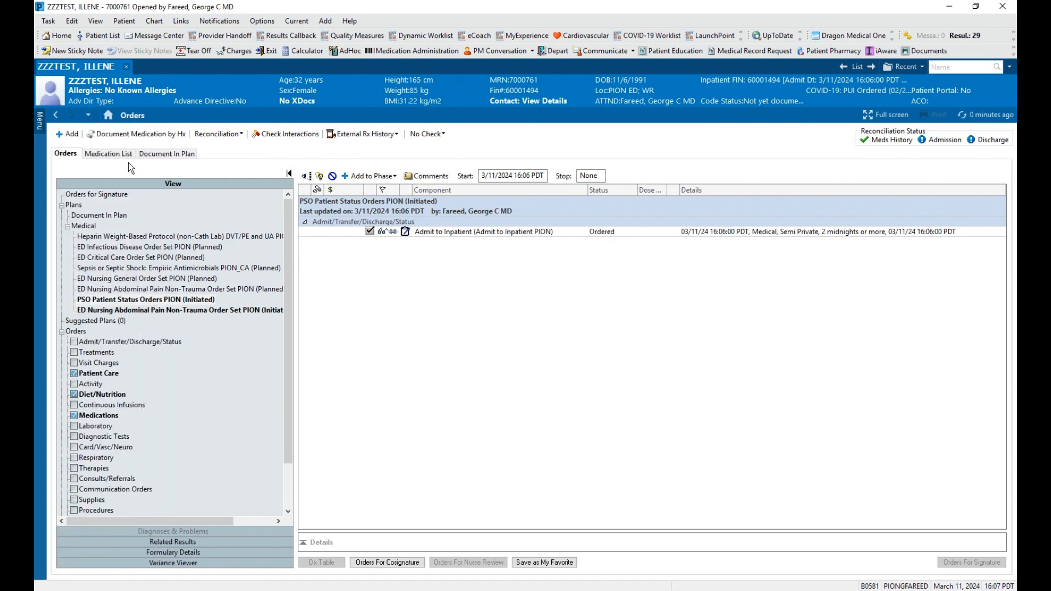
Search the order catalogue for "med gen" and add the MED General Admission Order Set PION_CA
{"action": "left_click", "coordinate": [71, 135]}
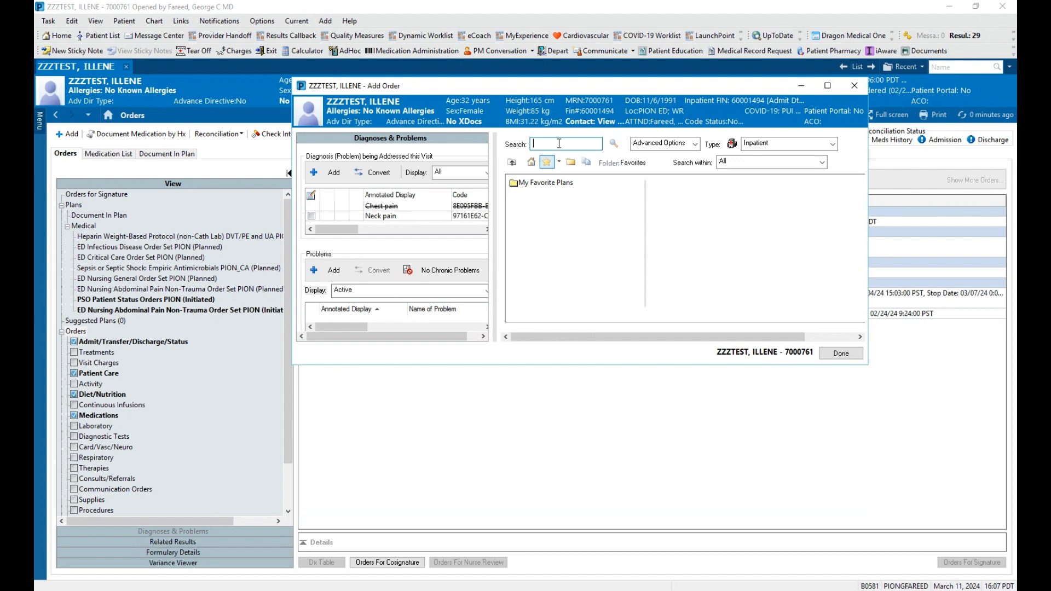
{"action": "type", "text": "med gen"}
{"action": "key", "text": "Return"}
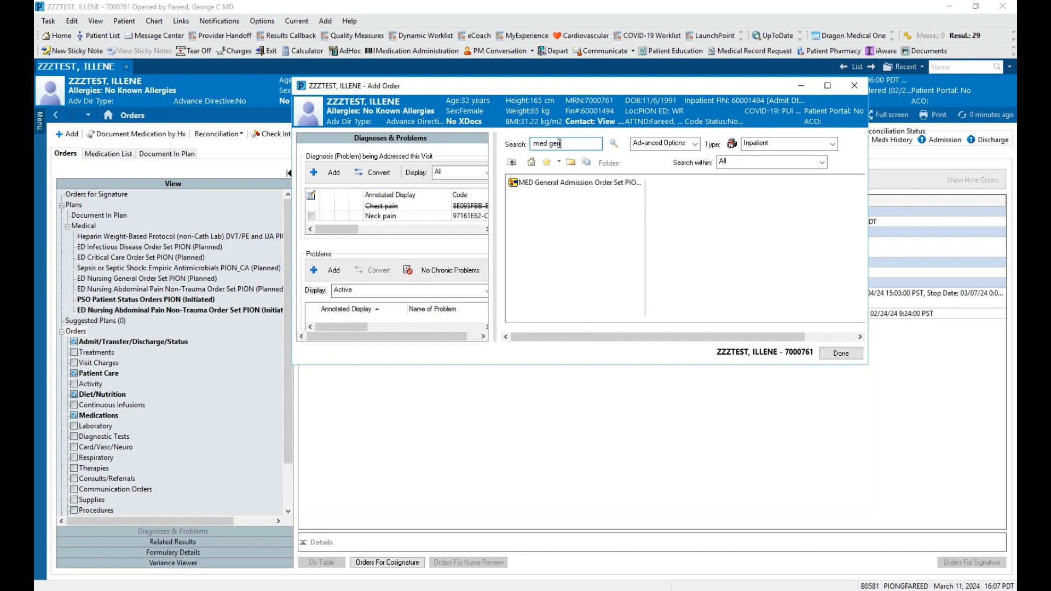
{"action": "left_click", "coordinate": [586, 182]}
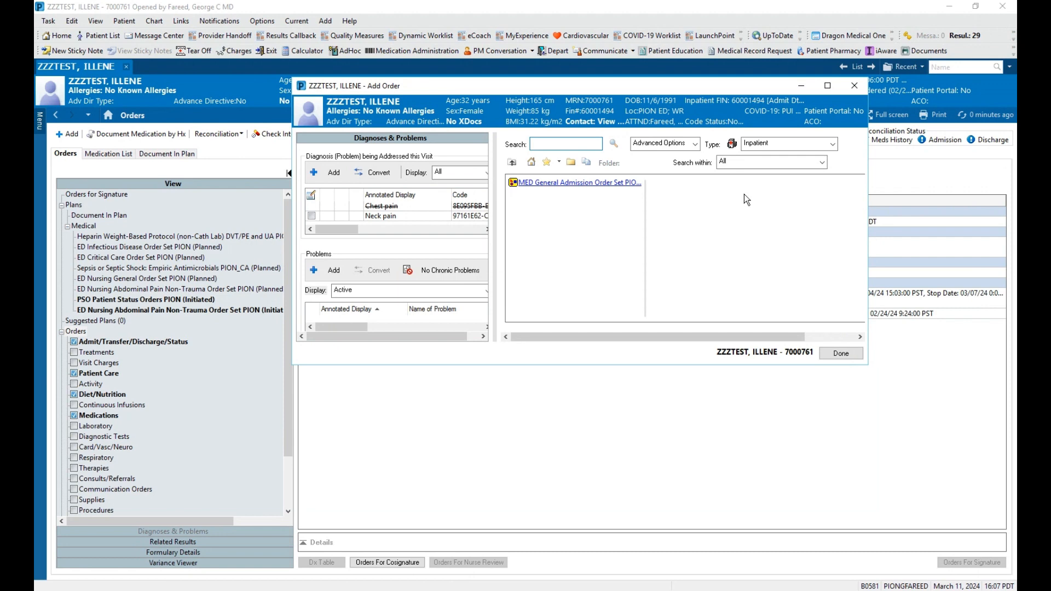
{"action": "left_click", "coordinate": [841, 353]}
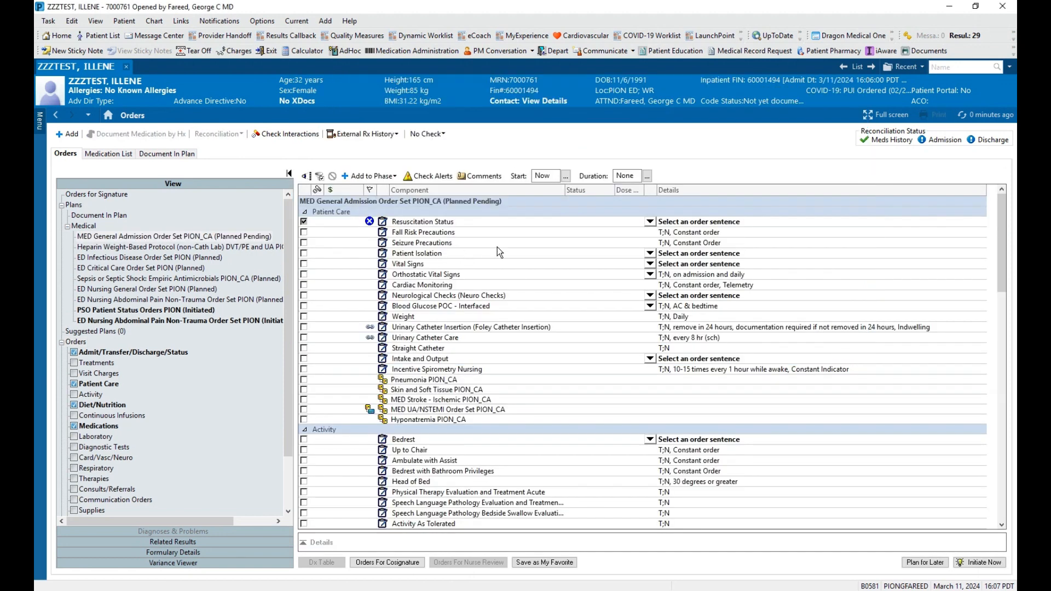
In the Patient Care section, set Resuscitation Status to Full Code and order Vital Signs every 4 hr (sch)
{"action": "left_click", "coordinate": [649, 221]}
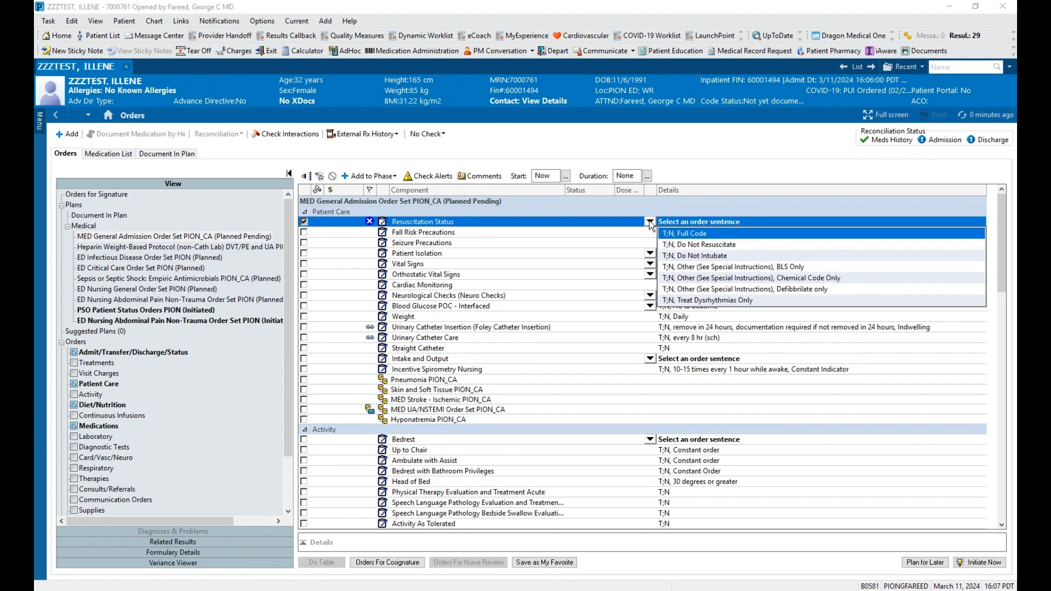
{"action": "left_click", "coordinate": [711, 231]}
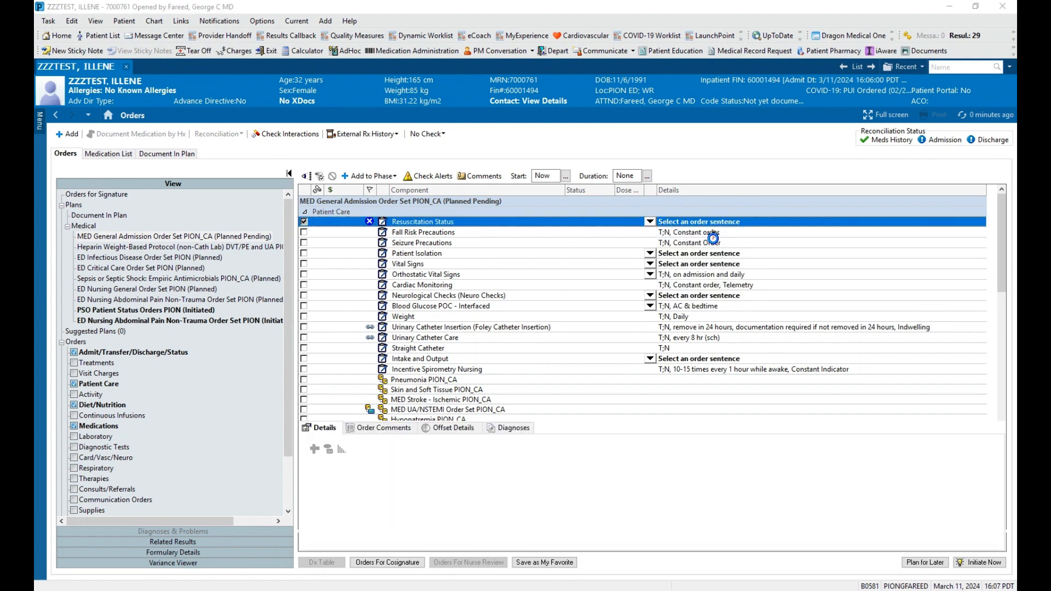
{"action": "left_click", "coordinate": [701, 179]}
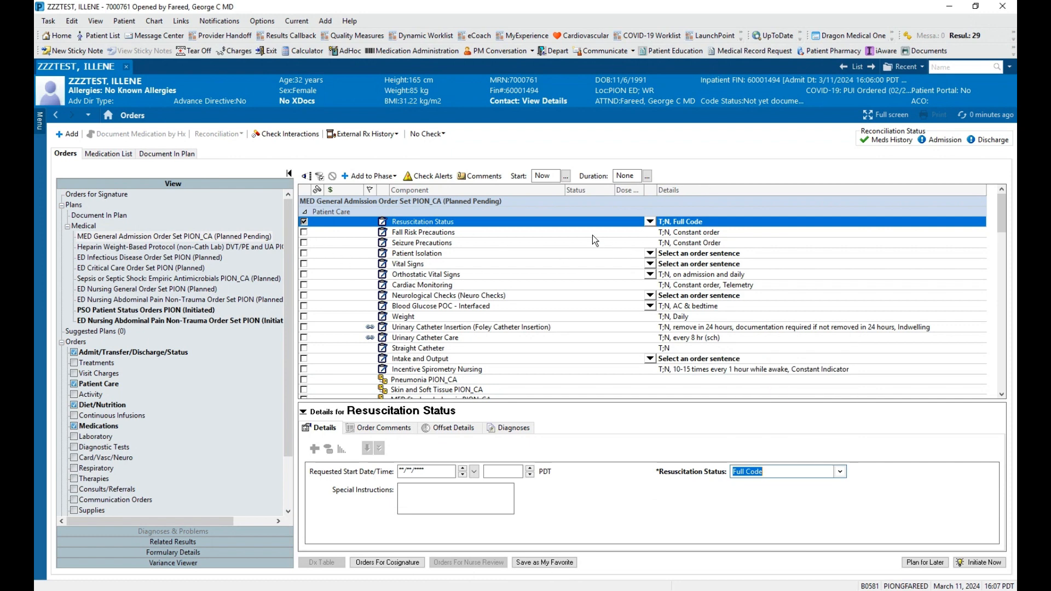
{"action": "left_click", "coordinate": [653, 266]}
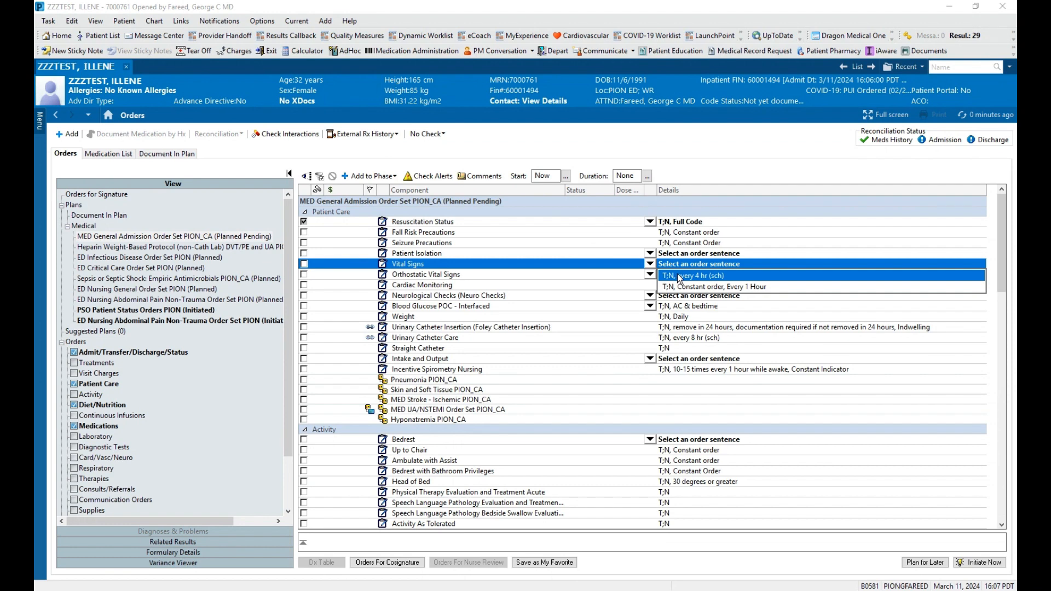
{"action": "left_click", "coordinate": [678, 274]}
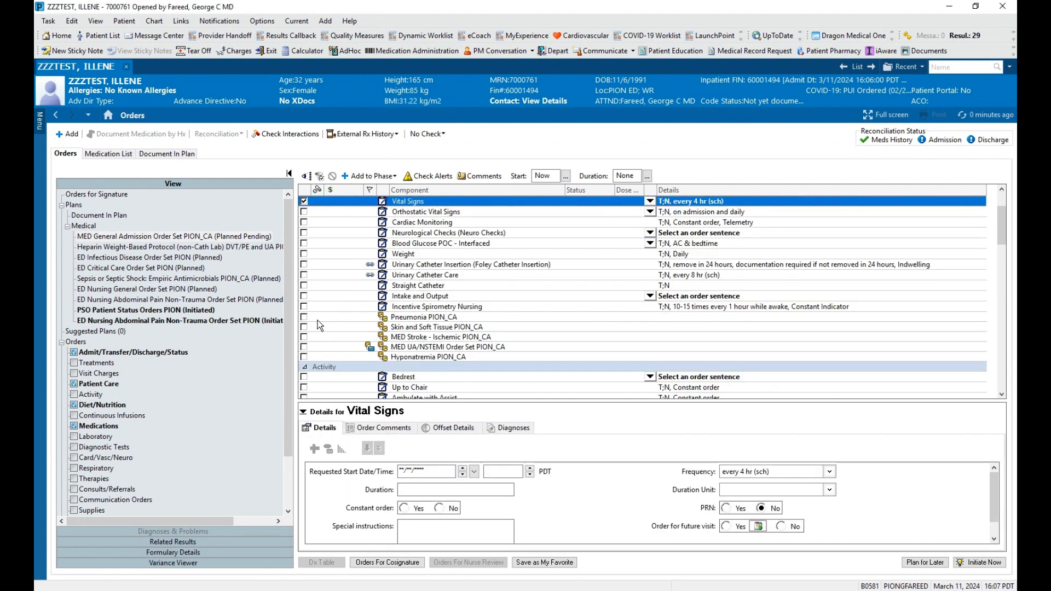
Include the Skin and Soft Tissue subplan and order doxycycline 100 mg IV Piggyback every 12 hr for 7 days for mild-to-moderate purulent cellulitis
{"action": "left_click", "coordinate": [304, 327]}
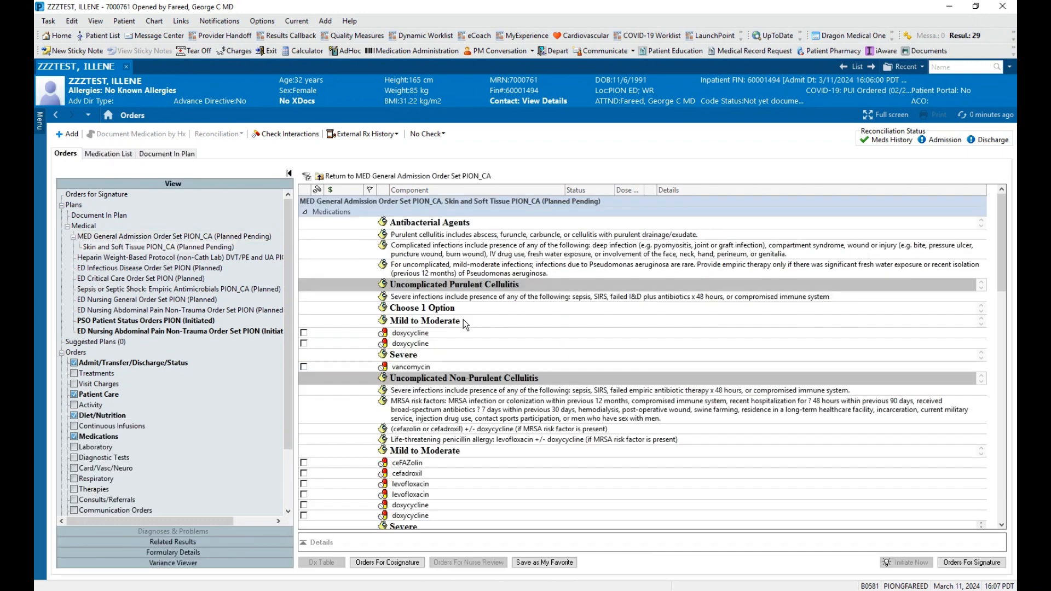
{"action": "scroll", "coordinate": [356, 317], "scroll_direction": "down", "scroll_amount": 1}
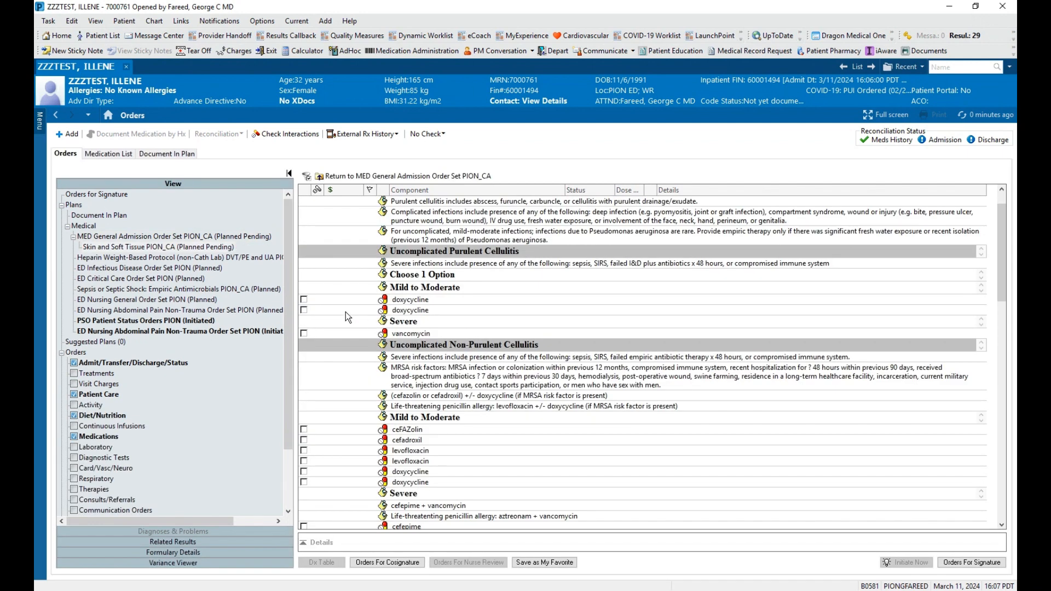
{"action": "left_click", "coordinate": [305, 300]}
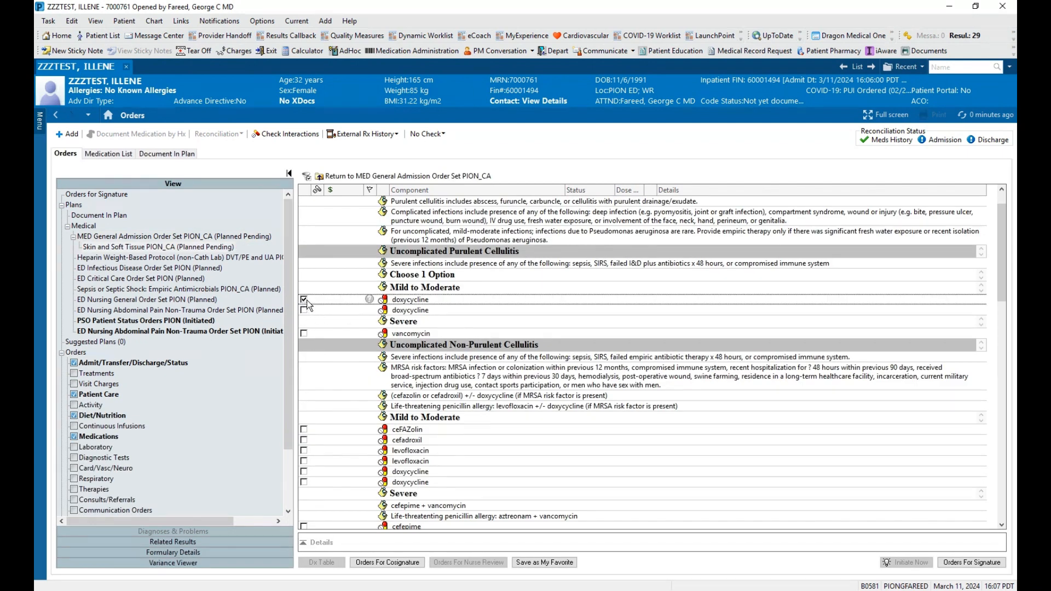
{"action": "right_click", "coordinate": [363, 301]}
{"action": "left_click", "coordinate": [394, 310]}
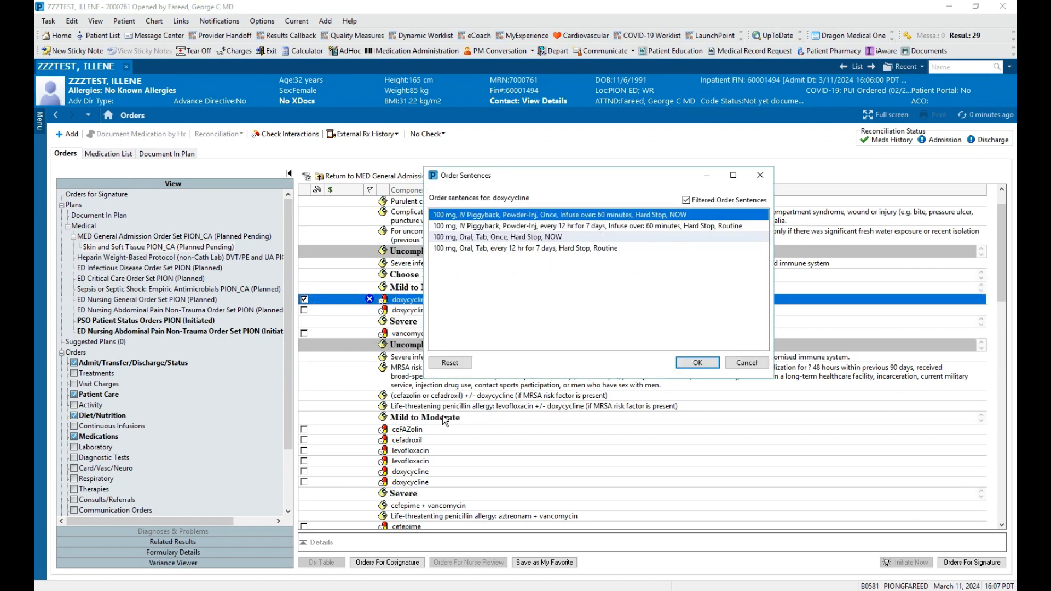
{"action": "left_click", "coordinate": [506, 226]}
{"action": "left_click", "coordinate": [691, 362]}
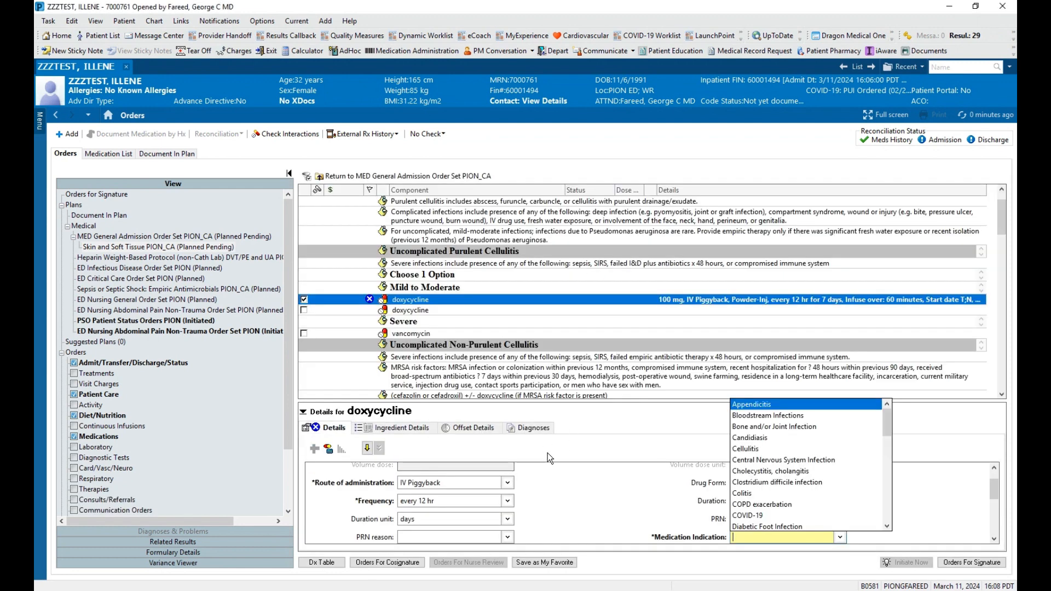
Set the doxycycline order's medication indication to Cellulitis and return to the MED General Admission Order Set PION_CA
{"action": "scroll", "coordinate": [797, 460], "scroll_direction": "down", "scroll_amount": 5}
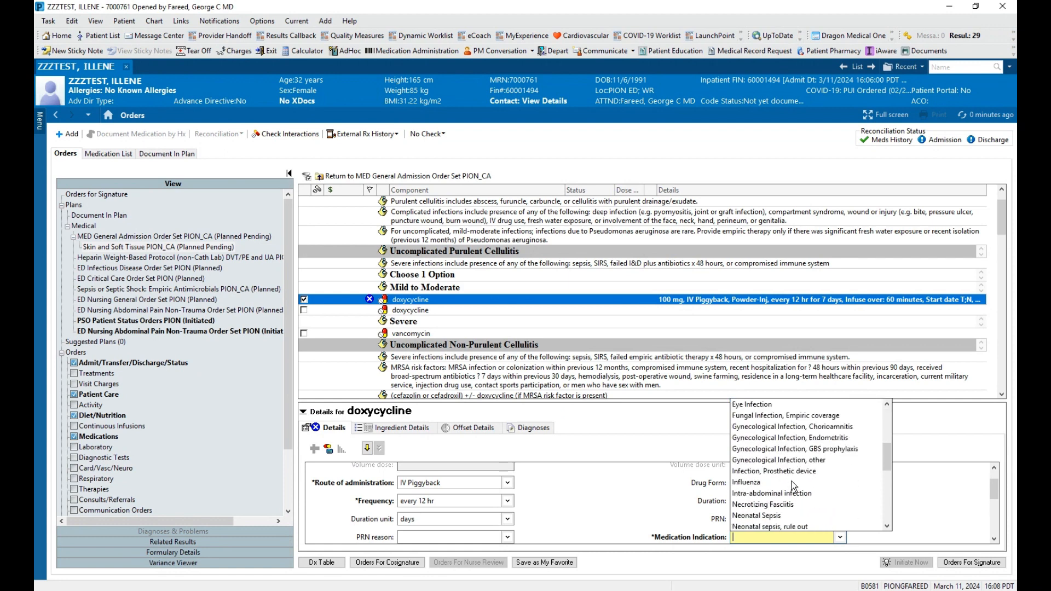
{"action": "scroll", "coordinate": [777, 481], "scroll_direction": "down", "scroll_amount": 5}
{"action": "scroll", "coordinate": [767, 461], "scroll_direction": "up", "scroll_amount": 3}
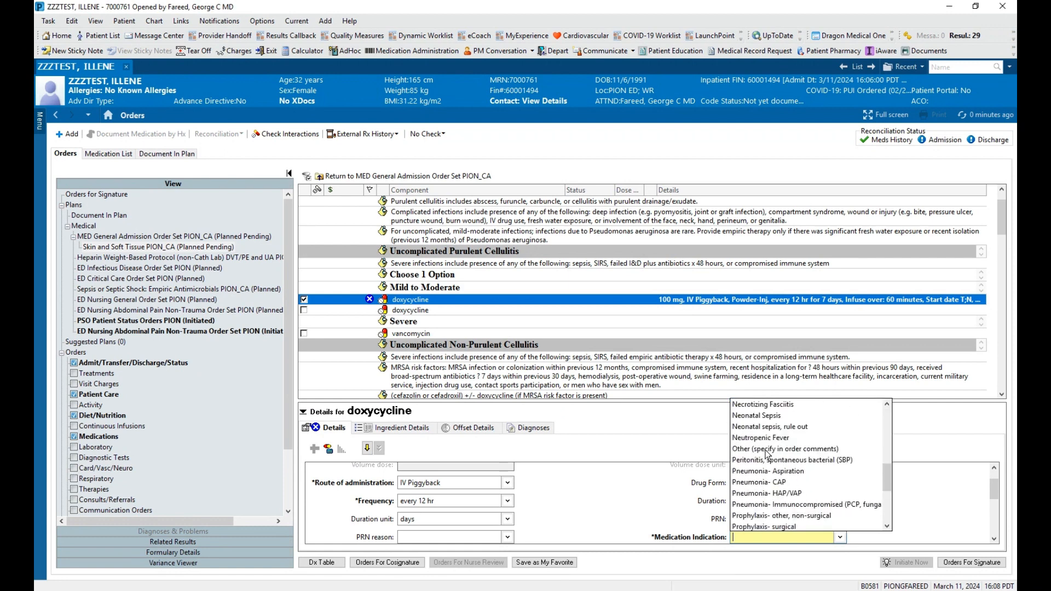
{"action": "scroll", "coordinate": [819, 463], "scroll_direction": "up", "scroll_amount": 5}
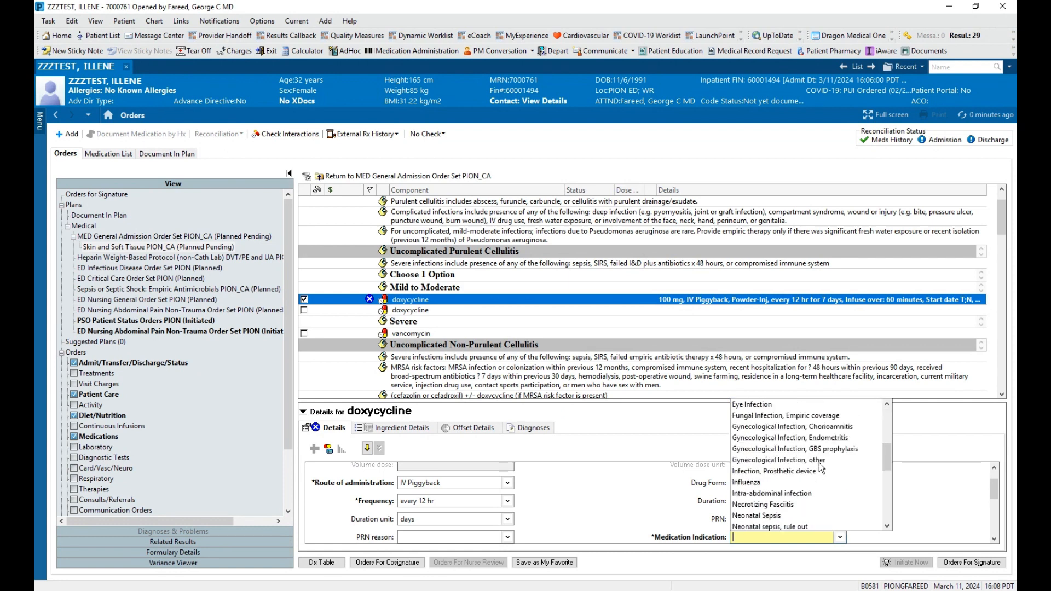
{"action": "scroll", "coordinate": [819, 462], "scroll_direction": "up", "scroll_amount": 3}
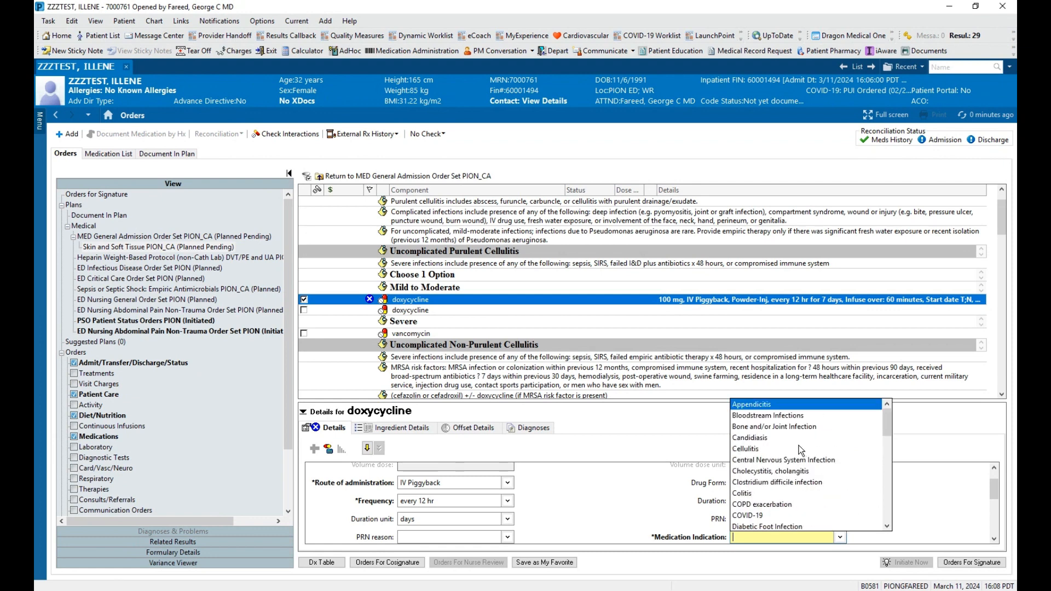
{"action": "left_click", "coordinate": [755, 450]}
{"action": "scroll", "coordinate": [584, 488], "scroll_direction": "down", "scroll_amount": 5}
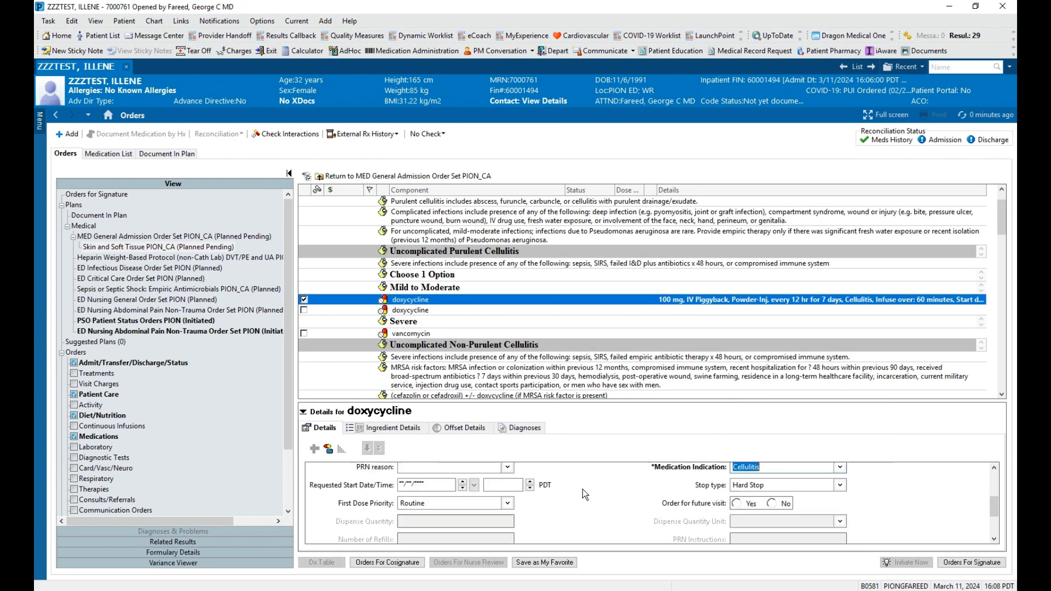
{"action": "scroll", "coordinate": [438, 379], "scroll_direction": "down", "scroll_amount": 8}
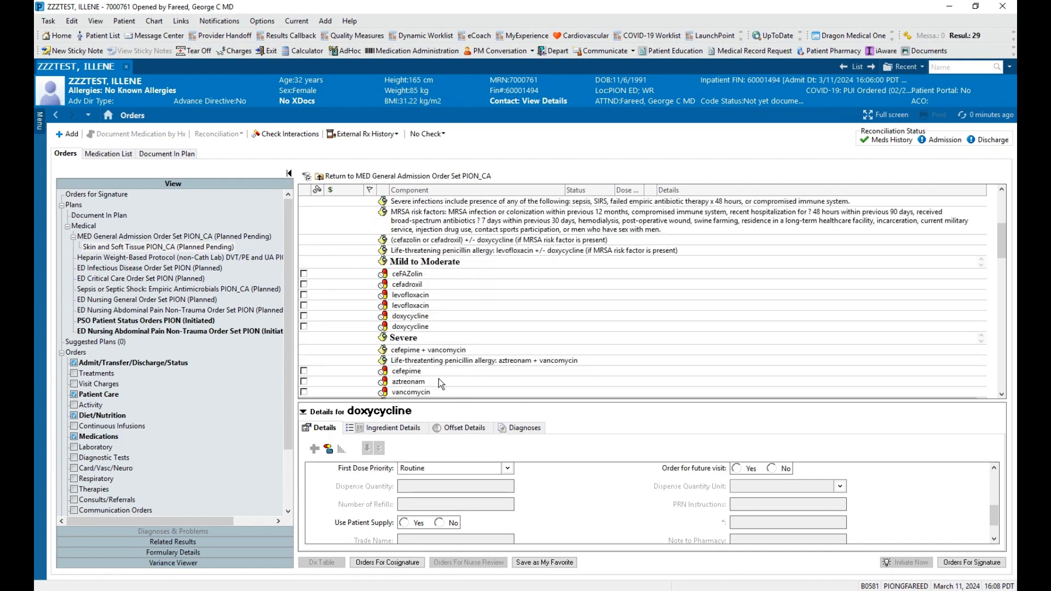
{"action": "scroll", "coordinate": [438, 382], "scroll_direction": "down", "scroll_amount": 10}
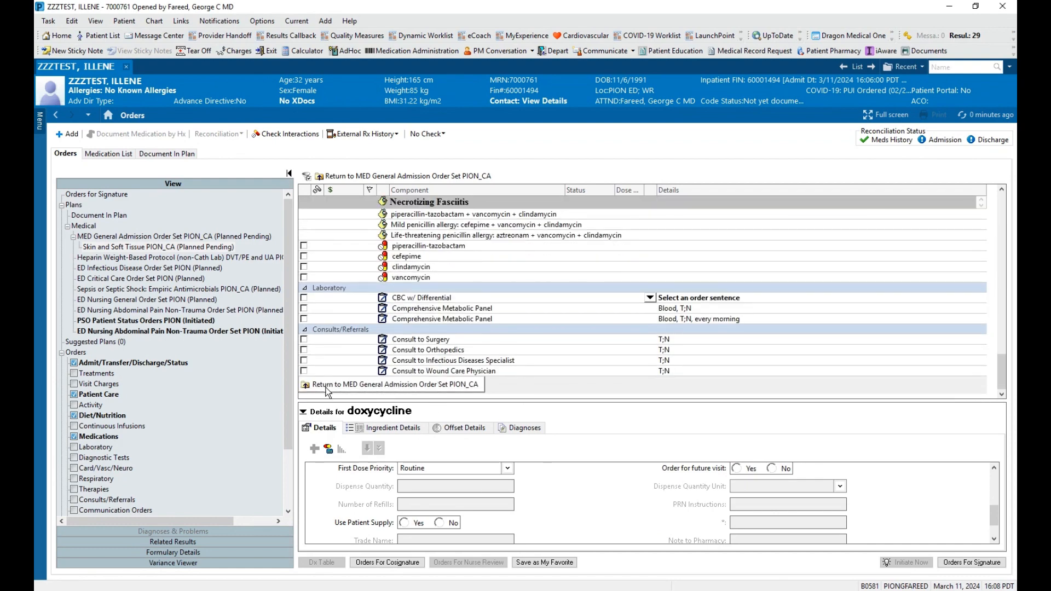
{"action": "left_click", "coordinate": [406, 386]}
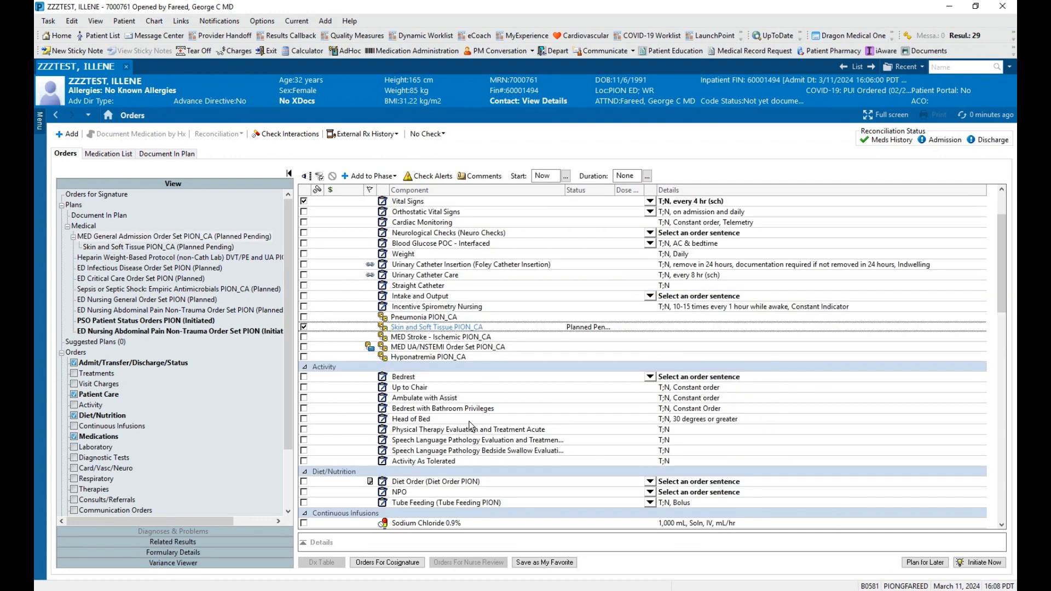
Order Up to Chair under Activity and a Regular diet under Diet/Nutrition
{"action": "scroll", "coordinate": [471, 424], "scroll_direction": "down", "scroll_amount": 2}
{"action": "left_click", "coordinate": [304, 323]}
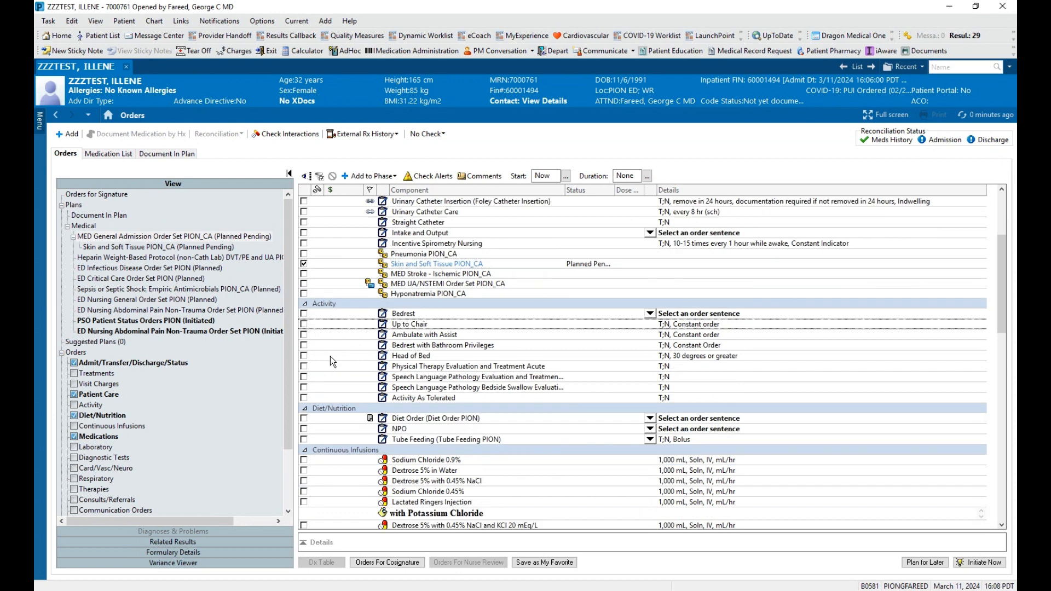
{"action": "scroll", "coordinate": [326, 378], "scroll_direction": "down", "scroll_amount": 2}
{"action": "scroll", "coordinate": [325, 392], "scroll_direction": "down", "scroll_amount": 1}
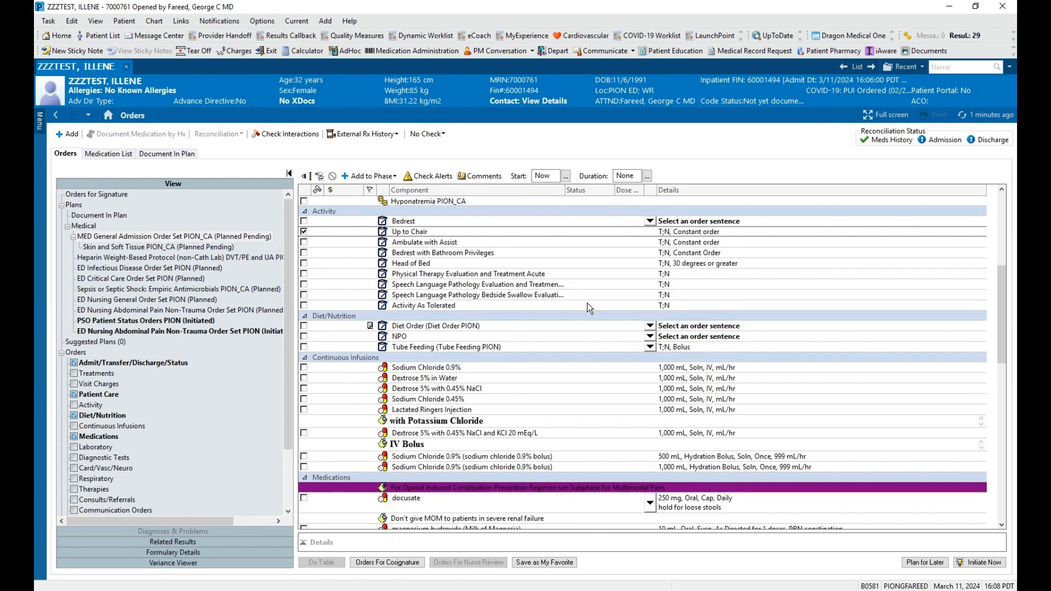
{"action": "left_click", "coordinate": [650, 326]}
{"action": "left_click", "coordinate": [676, 337]}
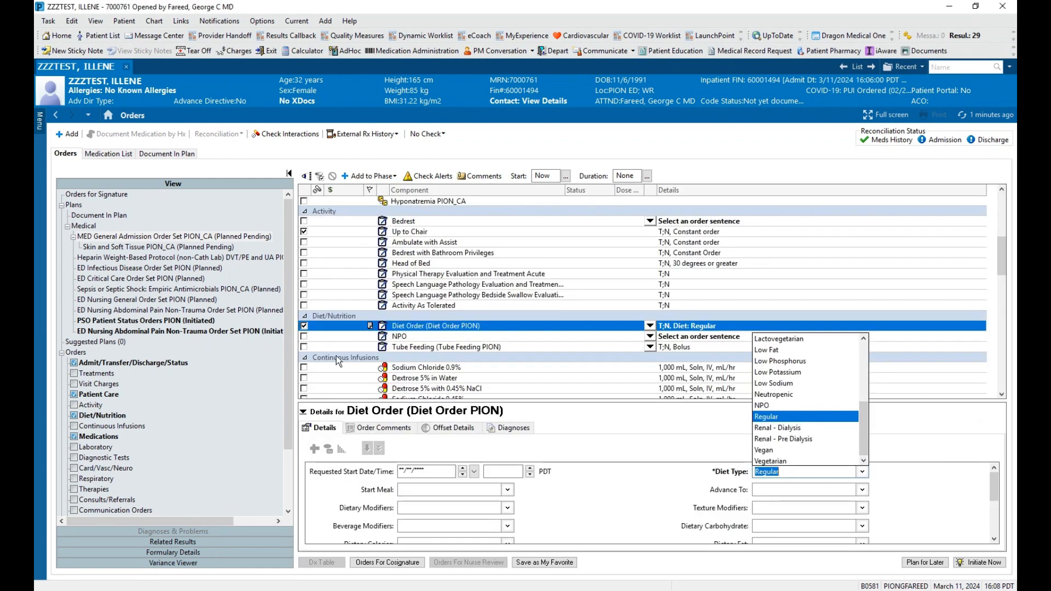
Order ondansetron 4 mg IV Push every 6 hr PRN nausea/vomiting from the Medications section
{"action": "scroll", "coordinate": [481, 391], "scroll_direction": "down", "scroll_amount": 1}
{"action": "scroll", "coordinate": [569, 344], "scroll_direction": "down", "scroll_amount": 10}
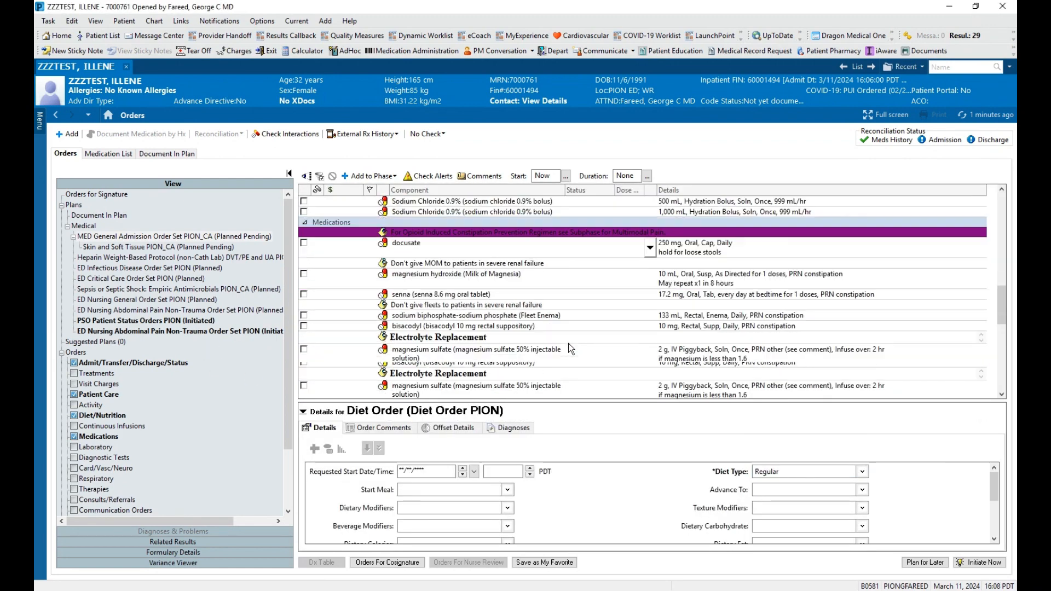
{"action": "scroll", "coordinate": [563, 339], "scroll_direction": "down", "scroll_amount": 5}
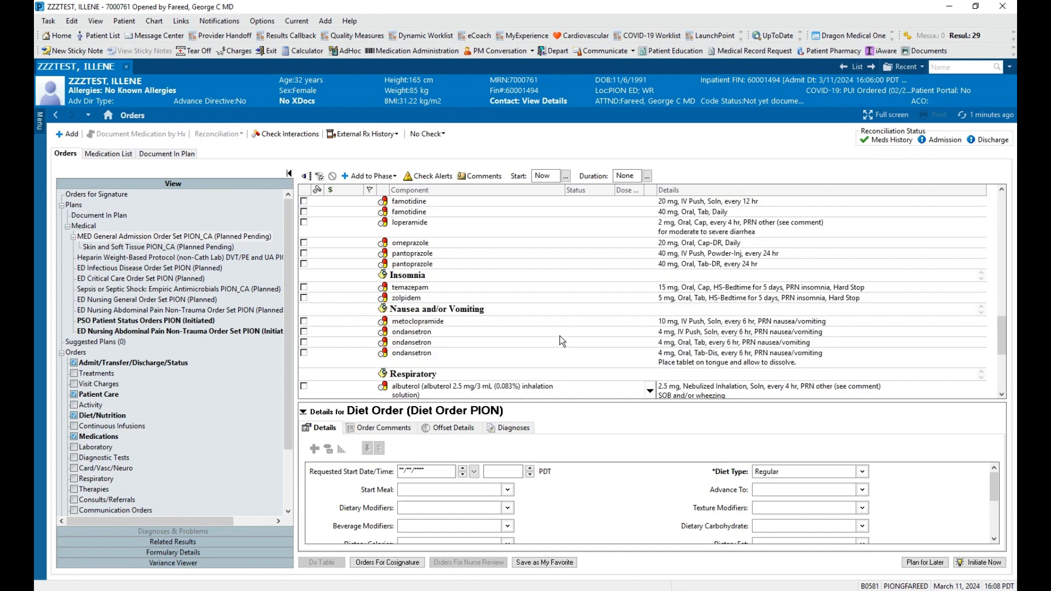
{"action": "left_click", "coordinate": [304, 290]}
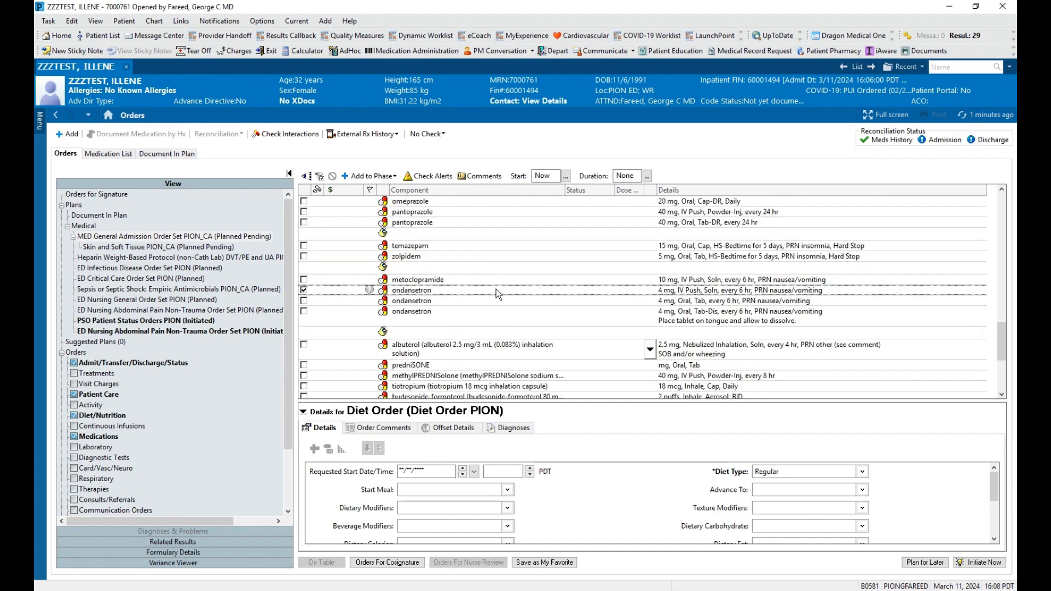
{"action": "scroll", "coordinate": [500, 292], "scroll_direction": "down", "scroll_amount": 1}
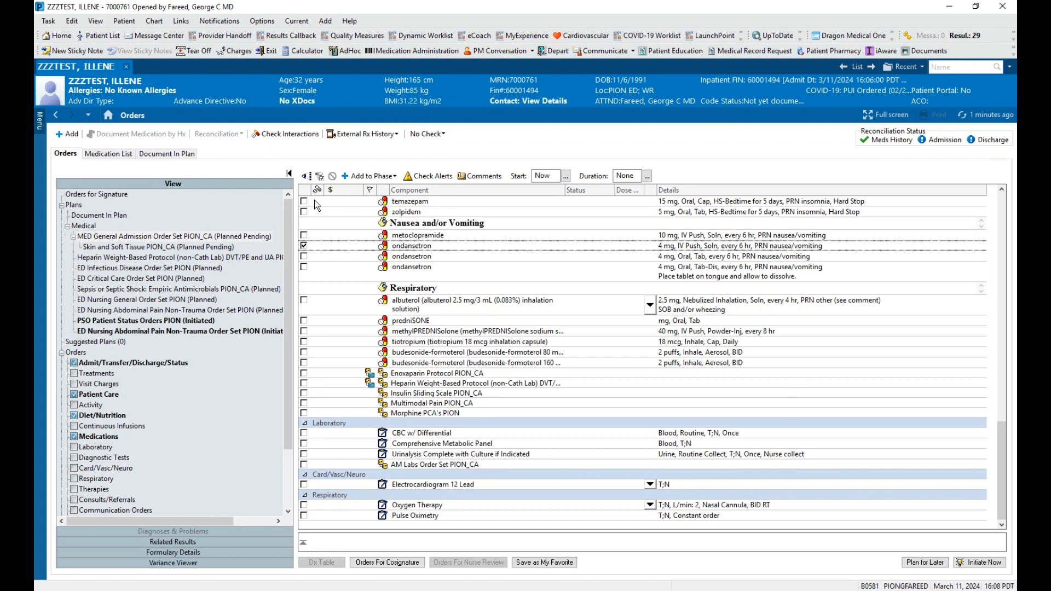
Add a HYDROmorphone order to the phase: 0.5 mg IV Push every 4 hr for 5 days, PRN moderate pain
{"action": "left_click", "coordinate": [371, 176]}
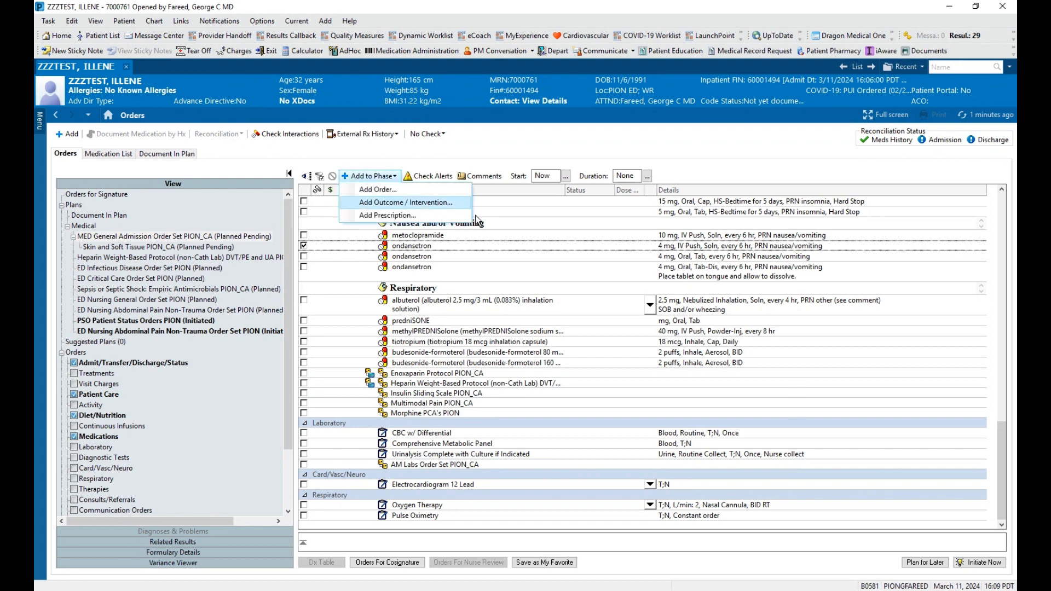
{"action": "left_click", "coordinate": [405, 190]}
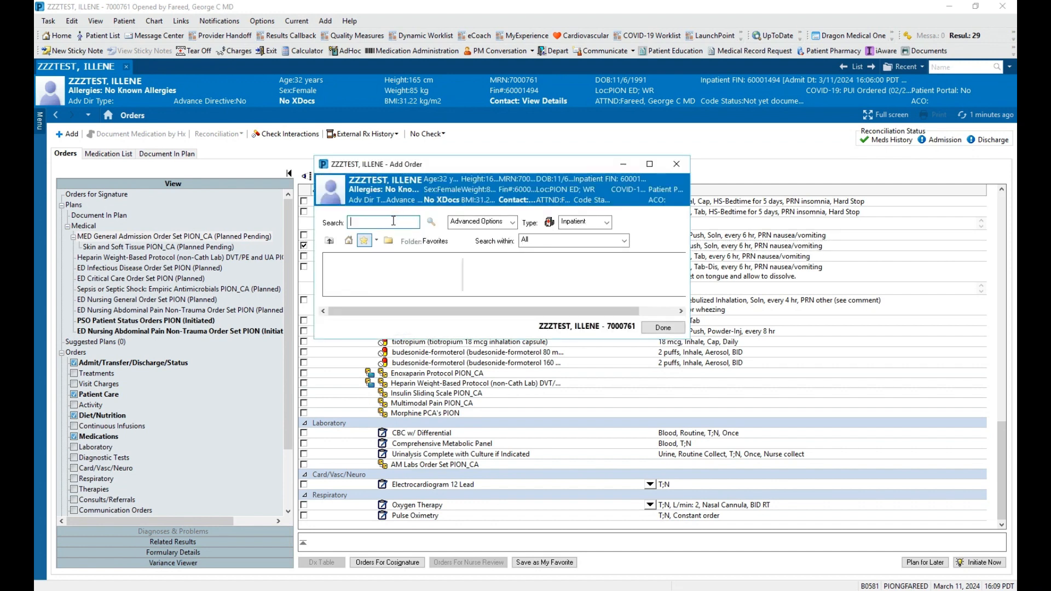
{"action": "type", "text": "hydr"}
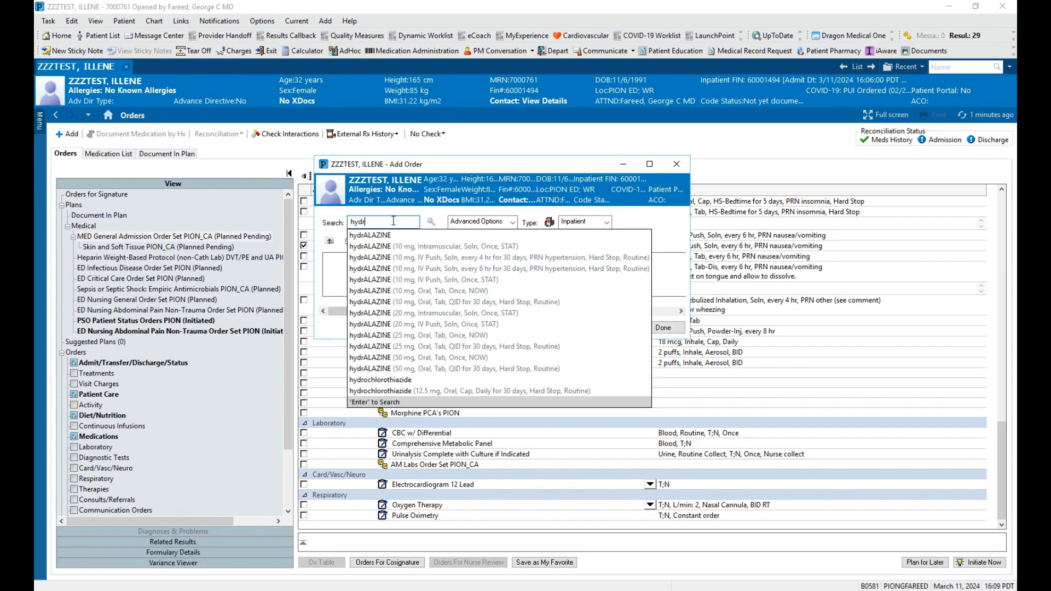
{"action": "type", "text": "op"}
{"action": "type", "text": "orphone"}
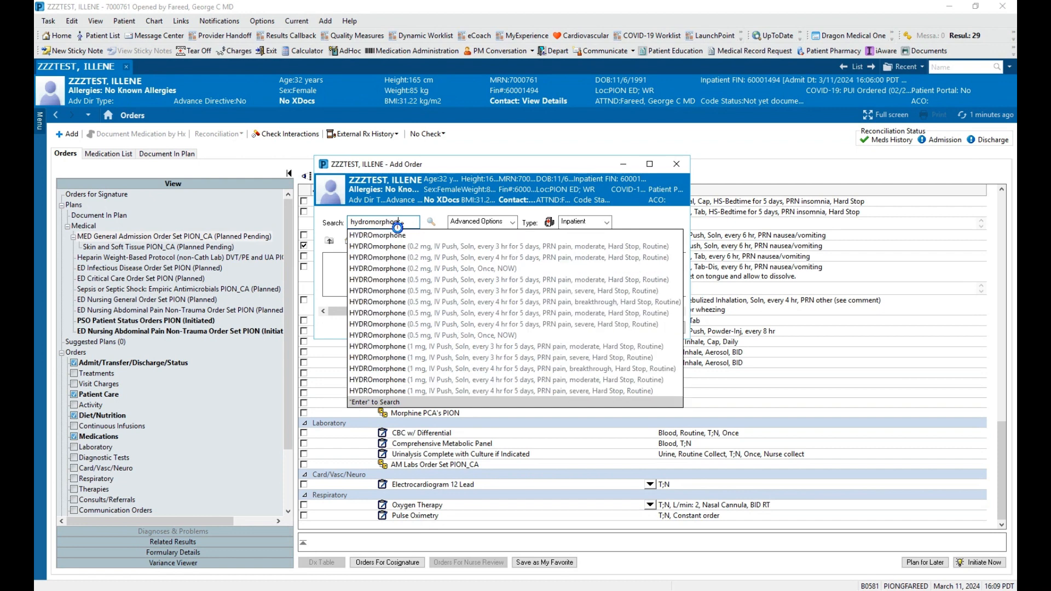
{"action": "left_click", "coordinate": [576, 305]}
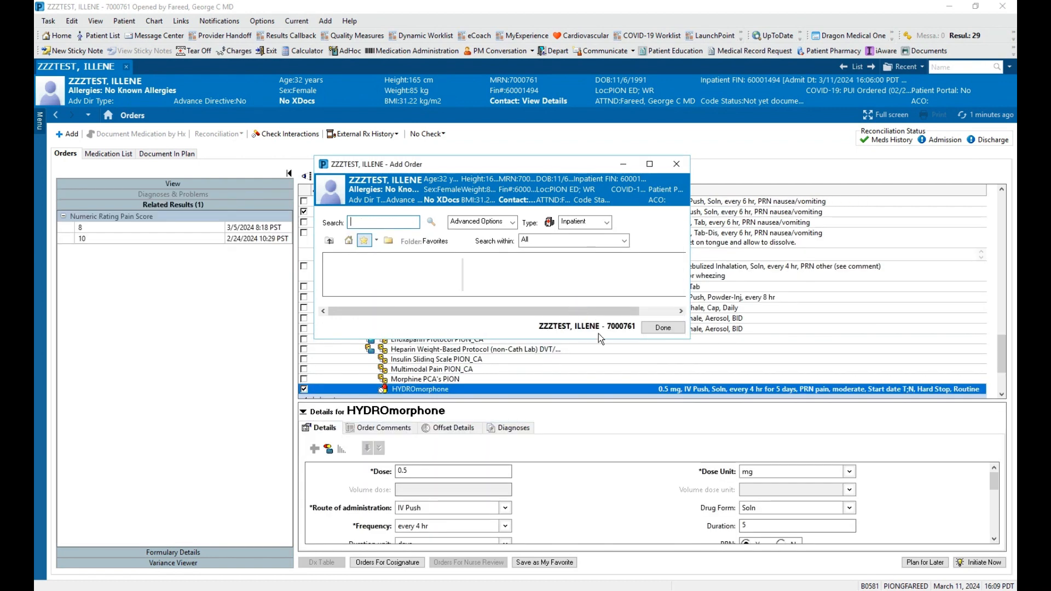
{"action": "left_click", "coordinate": [660, 328]}
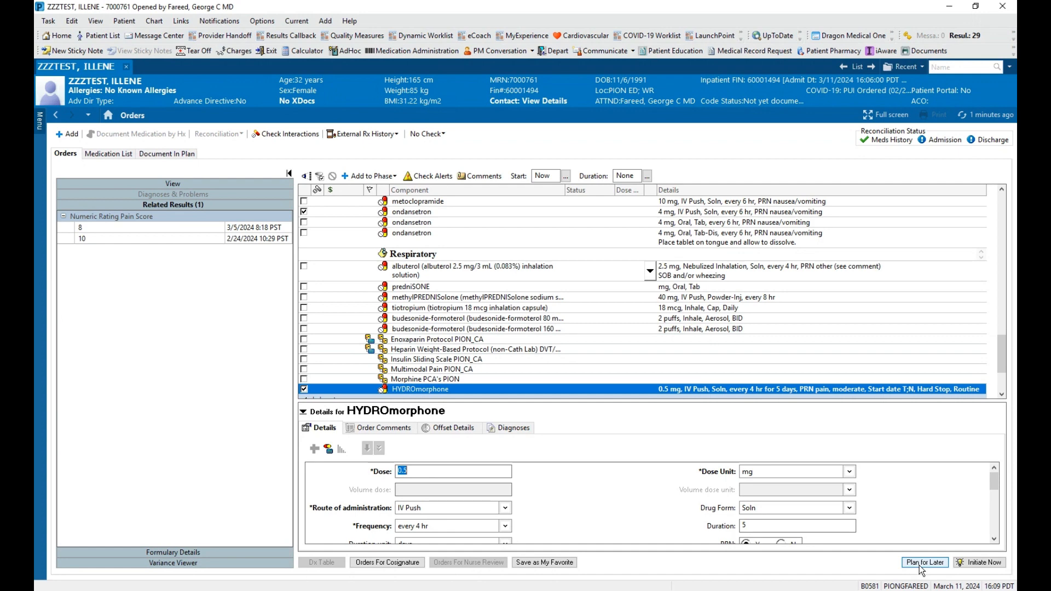
Include CBC w/ Differential and sign the admission order set as planned for later, refreshing the orders
{"action": "scroll", "coordinate": [754, 328], "scroll_direction": "down", "scroll_amount": 3}
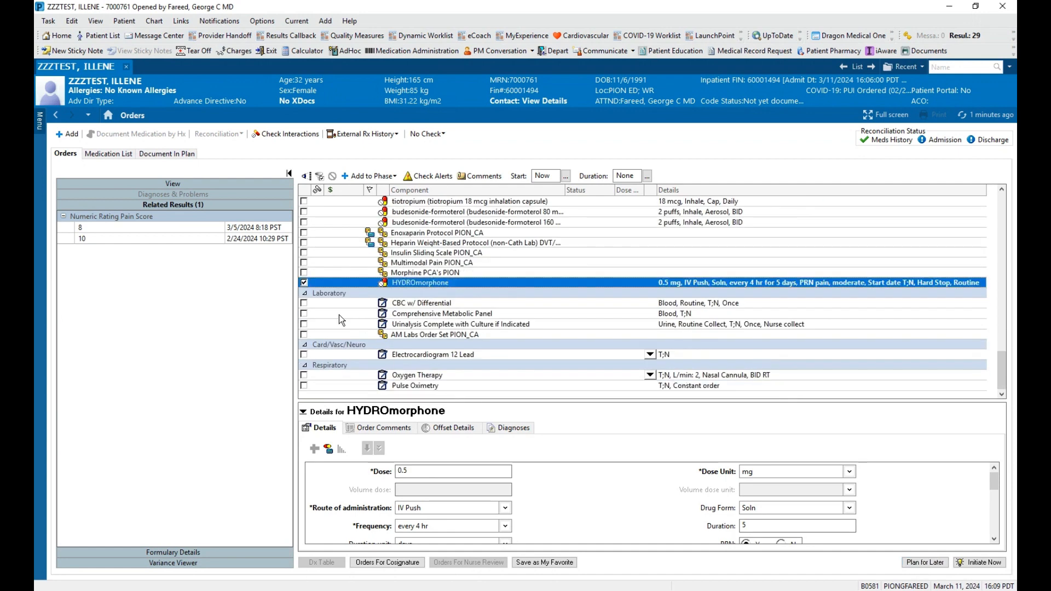
{"action": "left_click", "coordinate": [304, 303]}
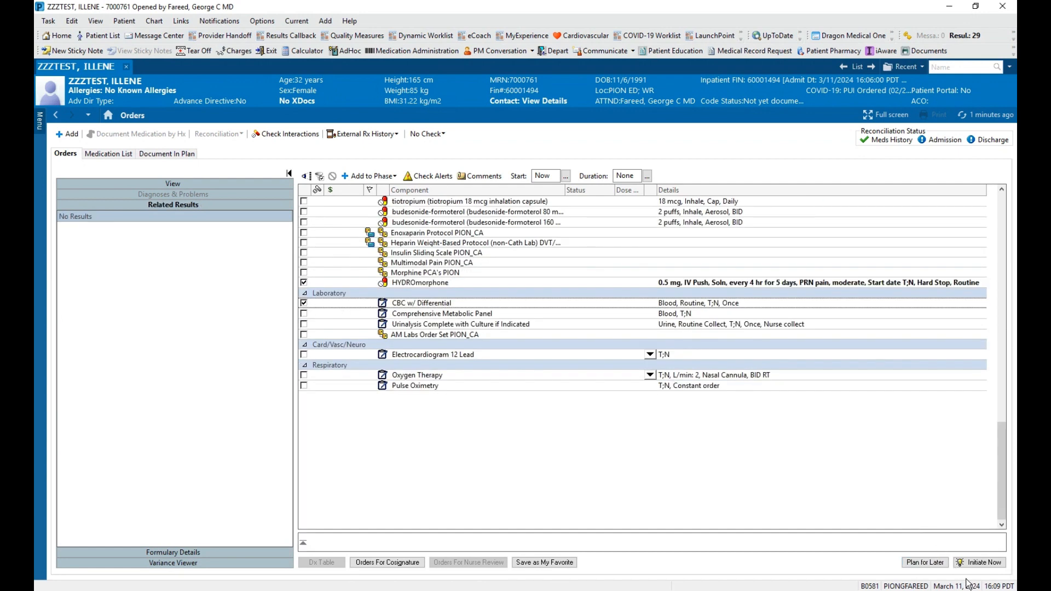
{"action": "left_click", "coordinate": [925, 563]}
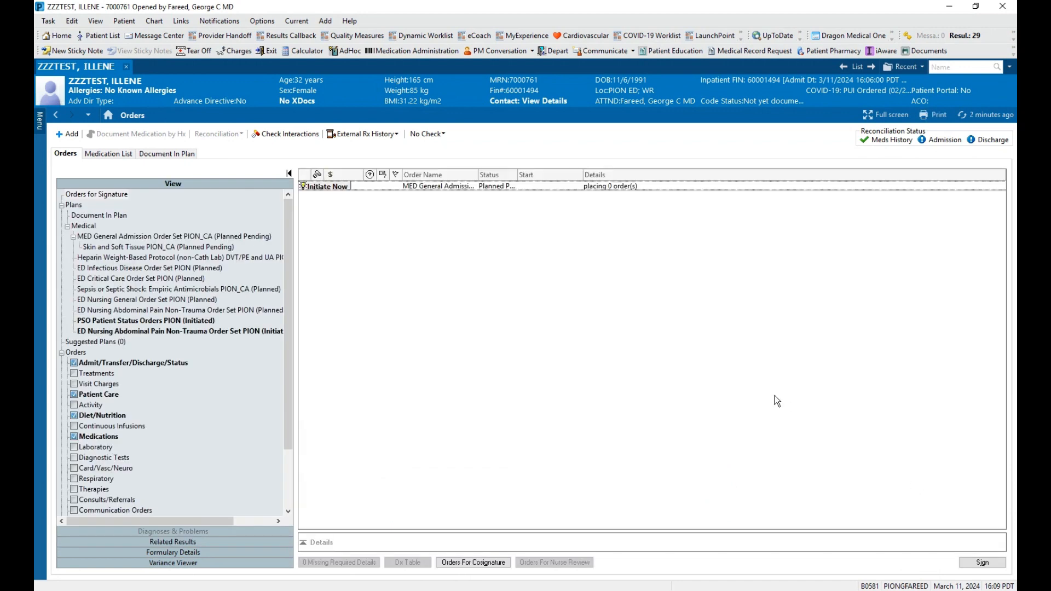
{"action": "left_click", "coordinate": [969, 564]}
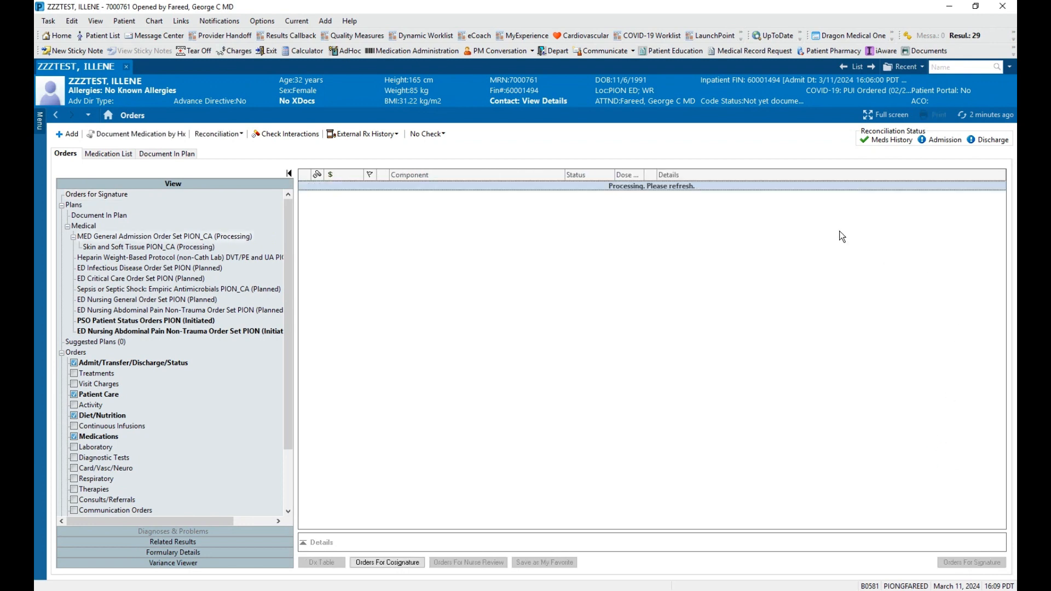
{"action": "left_click", "coordinate": [962, 116]}
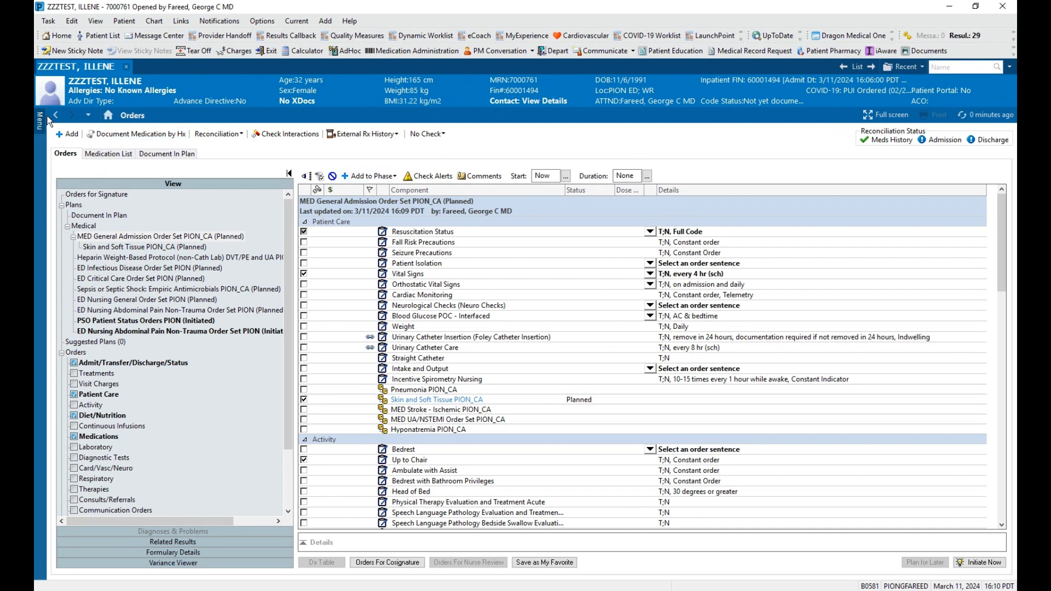
View the admission reconciliation for the home medications from Provider View and close it without reconciling
{"action": "mouse_move", "coordinate": [41, 121]}
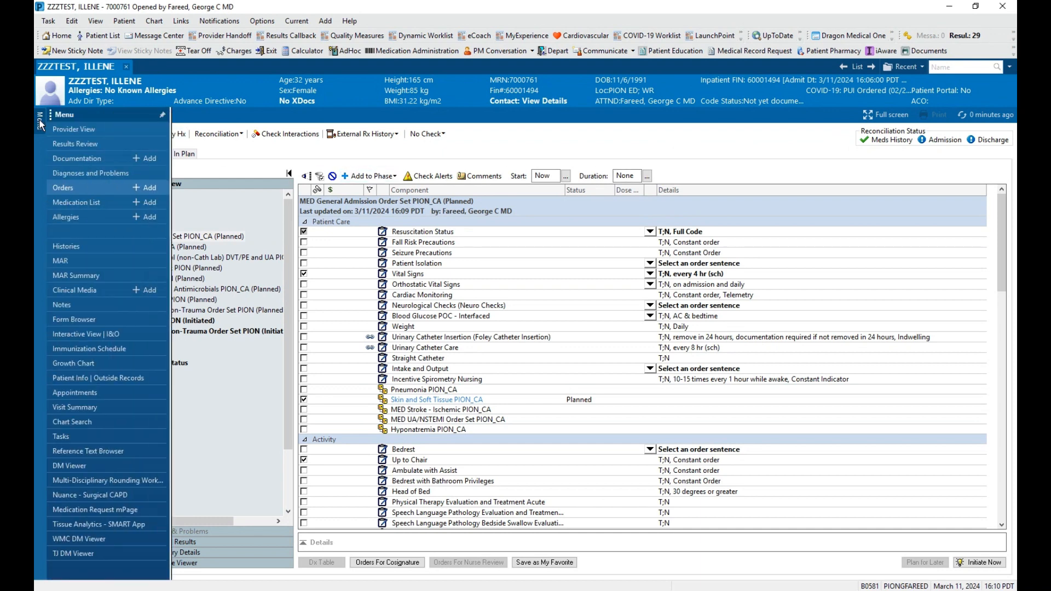
{"action": "left_click", "coordinate": [75, 130]}
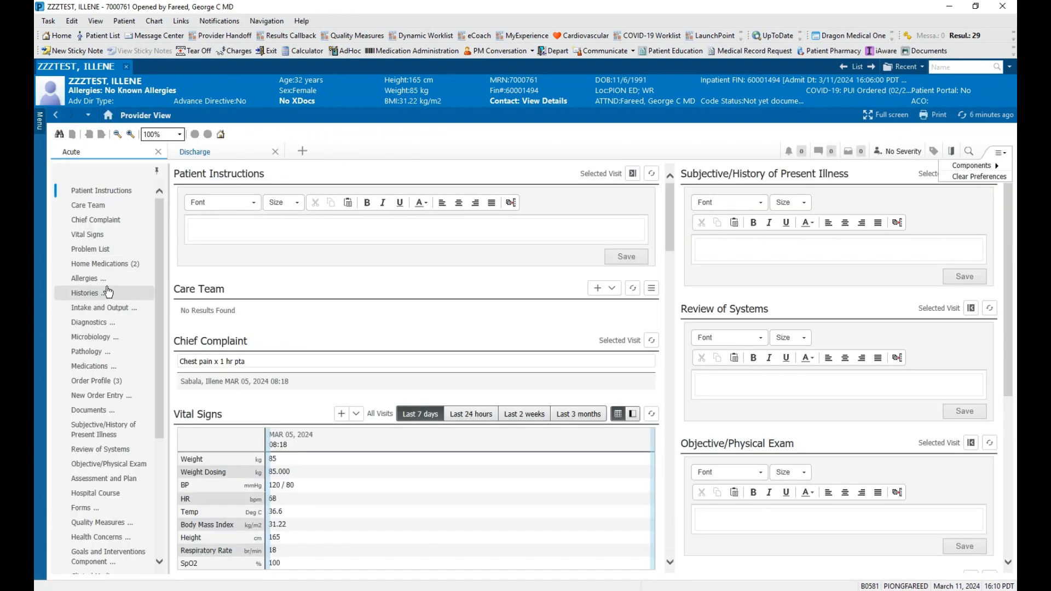
{"action": "left_click", "coordinate": [105, 264]}
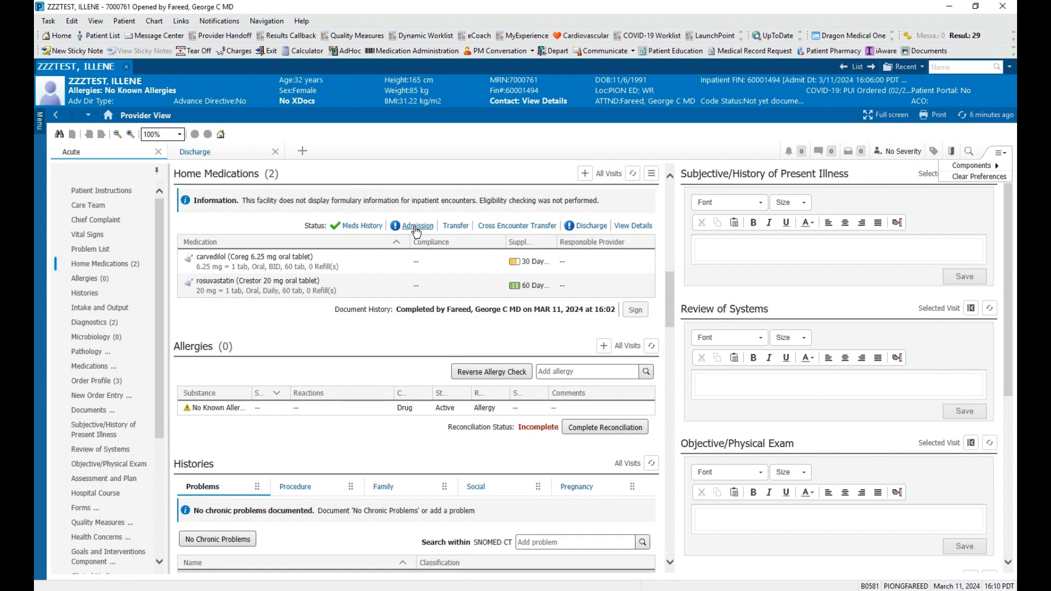
{"action": "left_click", "coordinate": [416, 228]}
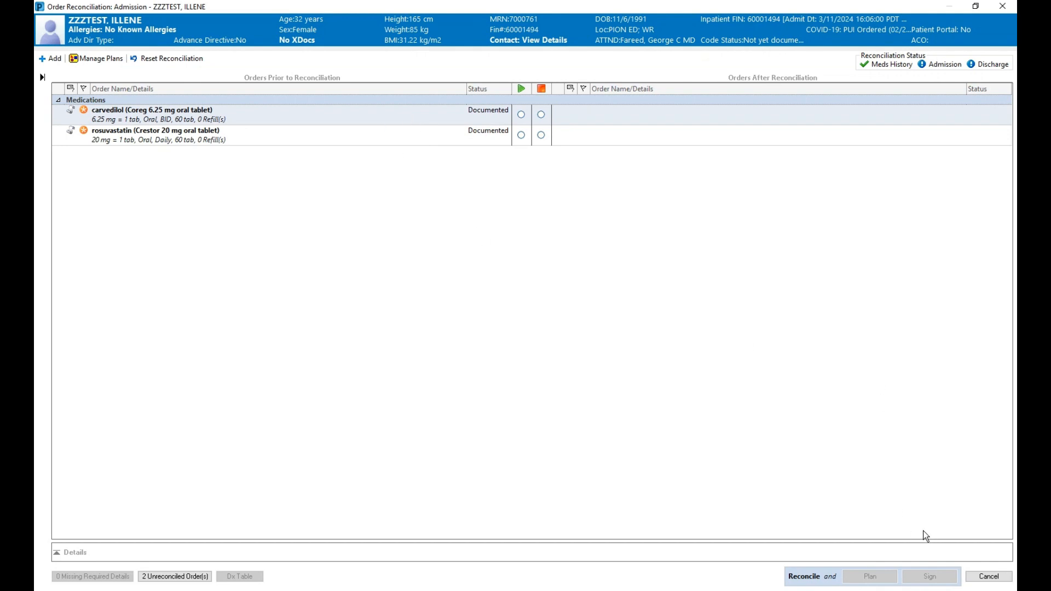
{"action": "left_click", "coordinate": [1004, 577]}
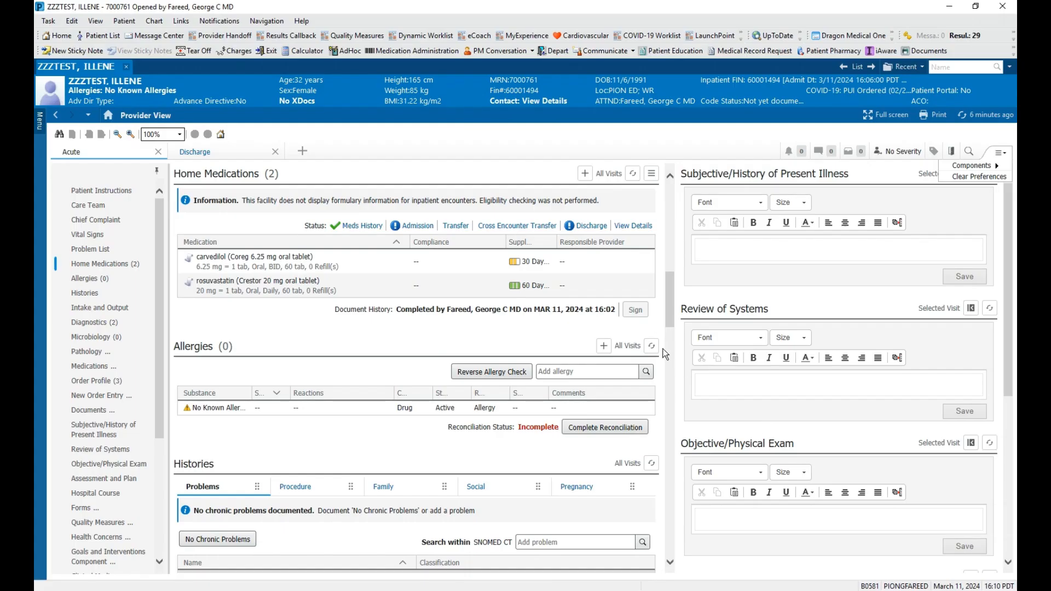
Return to the patient's orders and review the planned MED General Admission Order Set
{"action": "left_click", "coordinate": [40, 119]}
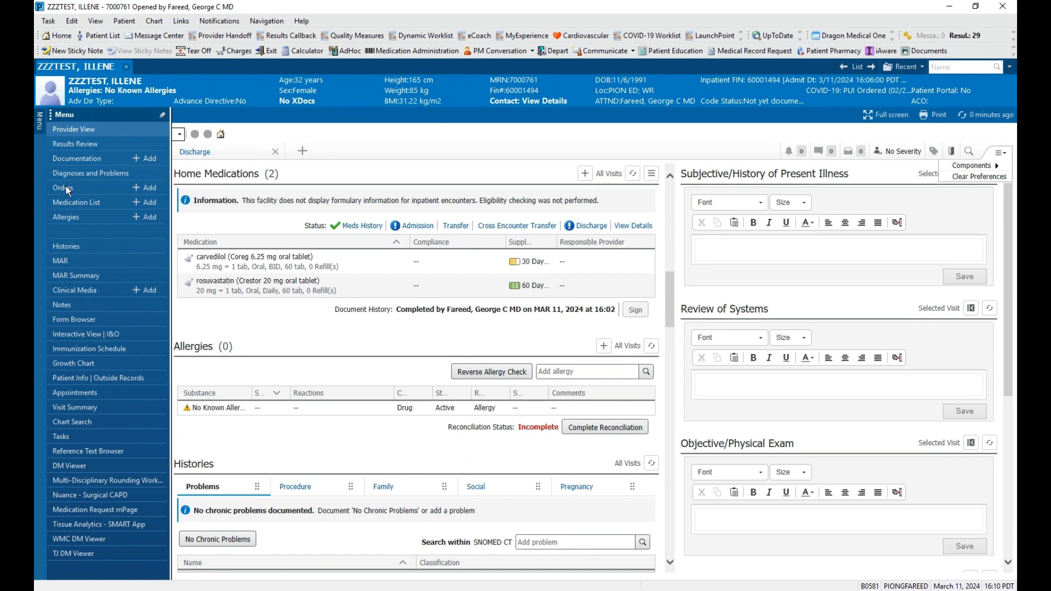
{"action": "left_click", "coordinate": [65, 187]}
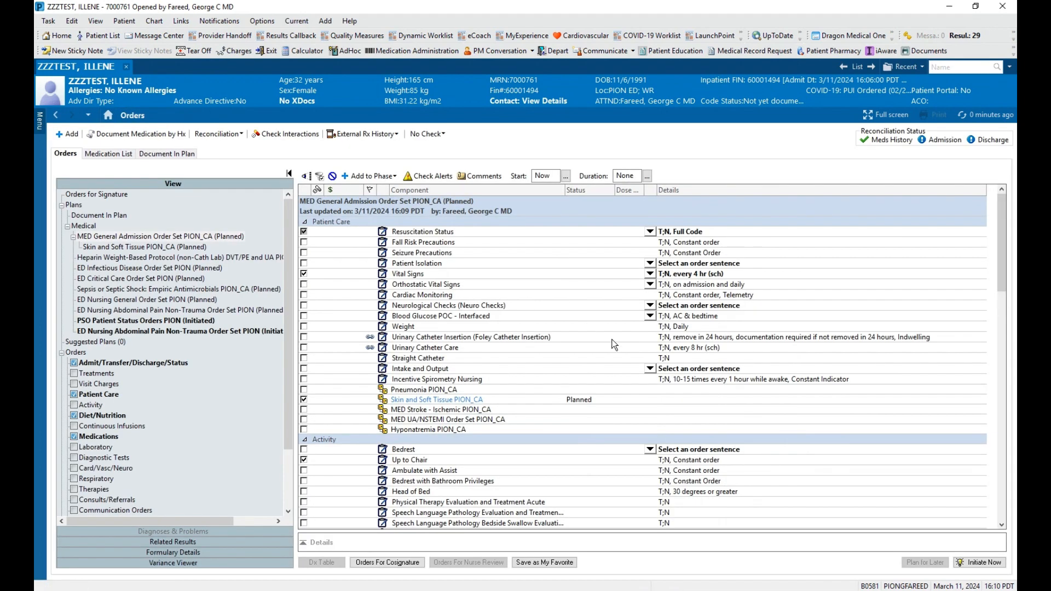
{"action": "scroll", "coordinate": [614, 342], "scroll_direction": "down", "scroll_amount": 8}
{"action": "scroll", "coordinate": [614, 341], "scroll_direction": "up", "scroll_amount": 8}
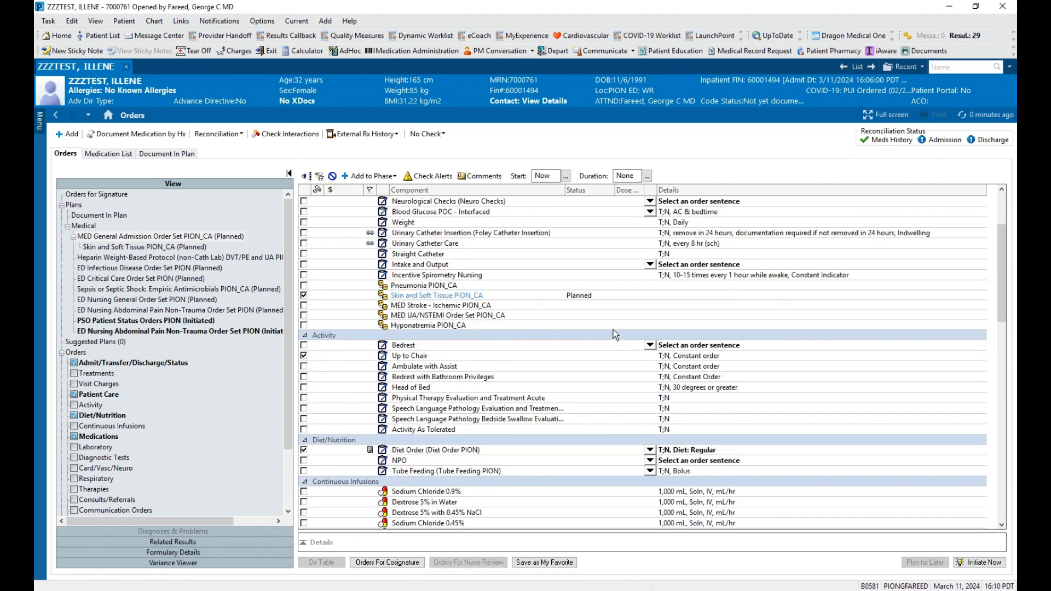
{"action": "left_click", "coordinate": [40, 121]}
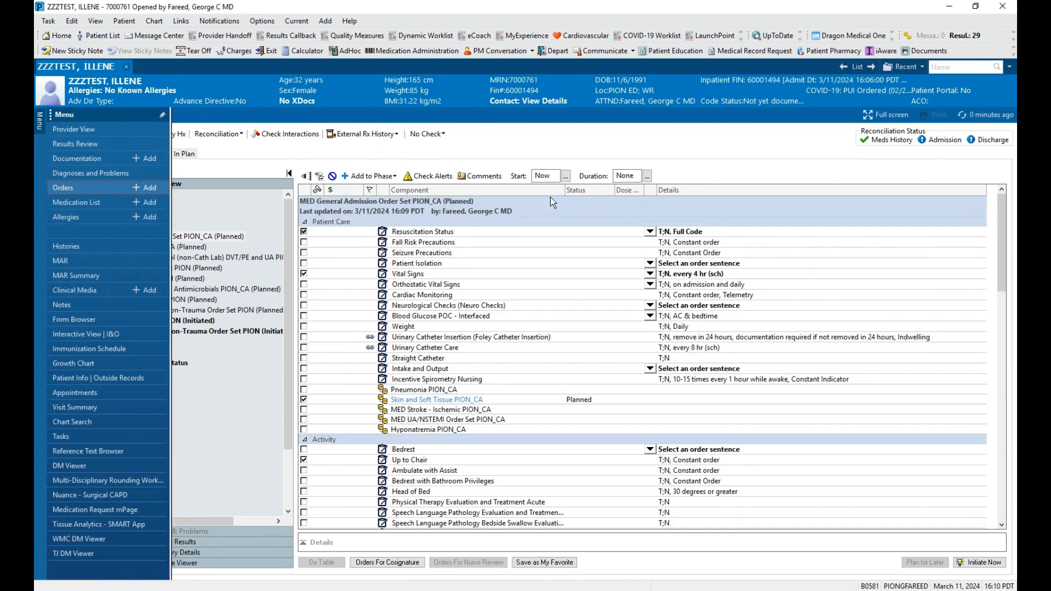
Open the admission reconciliation for the home medications from Provider View
{"action": "left_click", "coordinate": [65, 187]}
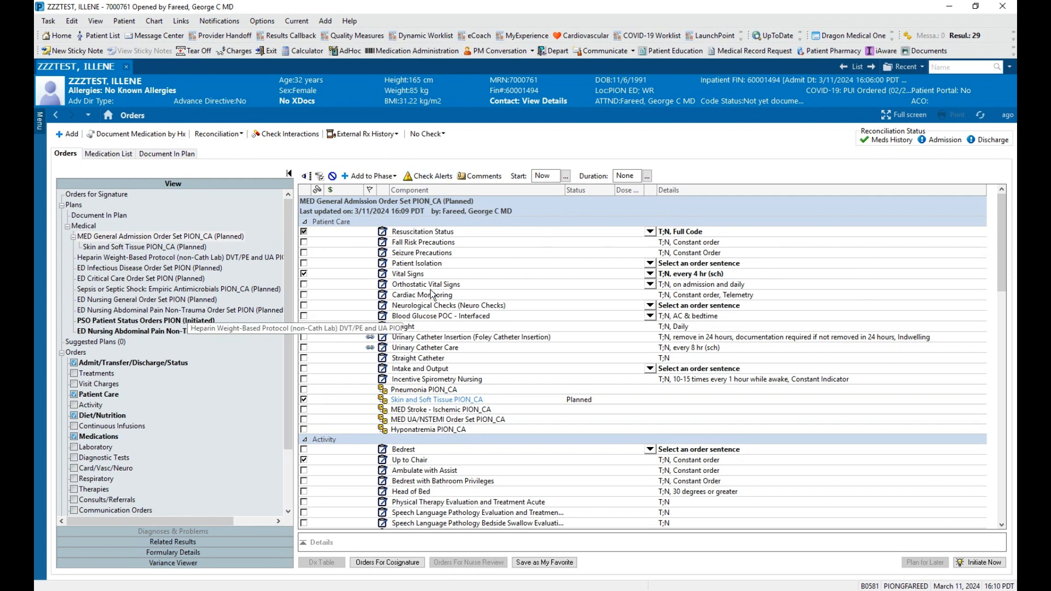
{"action": "left_click", "coordinate": [39, 119]}
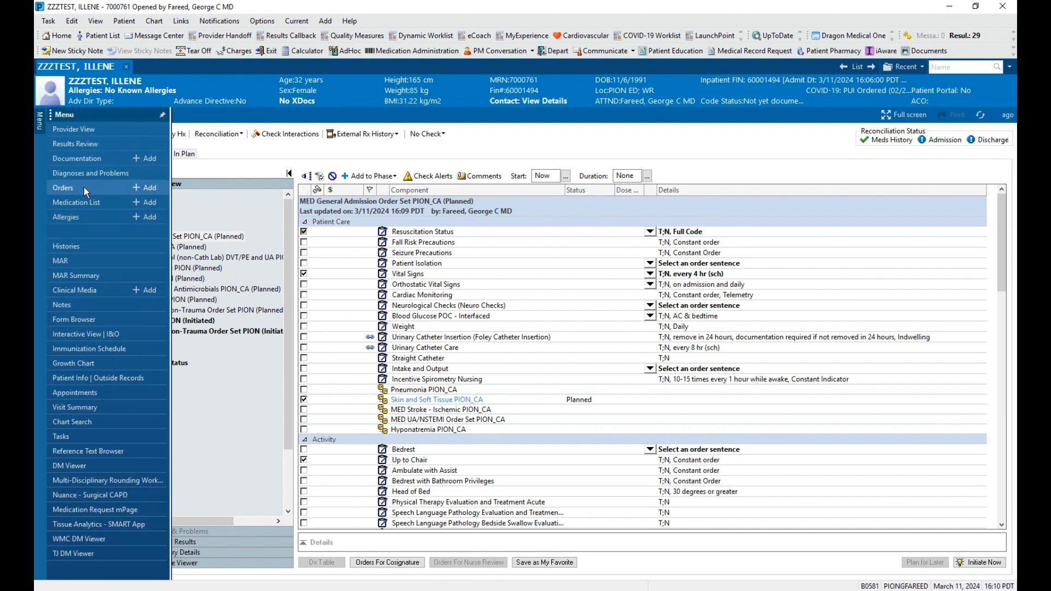
{"action": "left_click", "coordinate": [67, 129]}
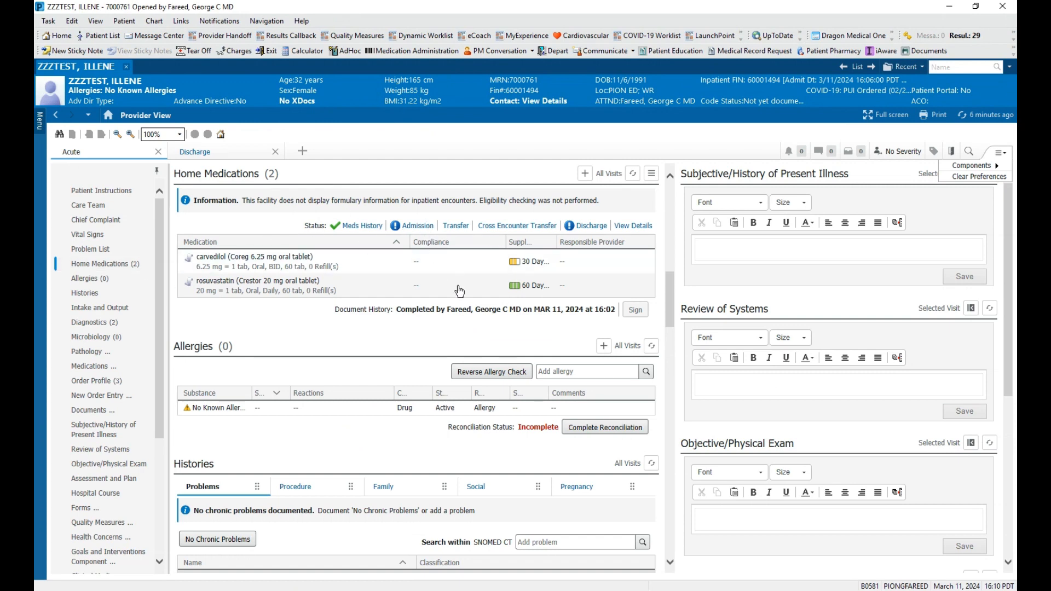
{"action": "left_click", "coordinate": [414, 226]}
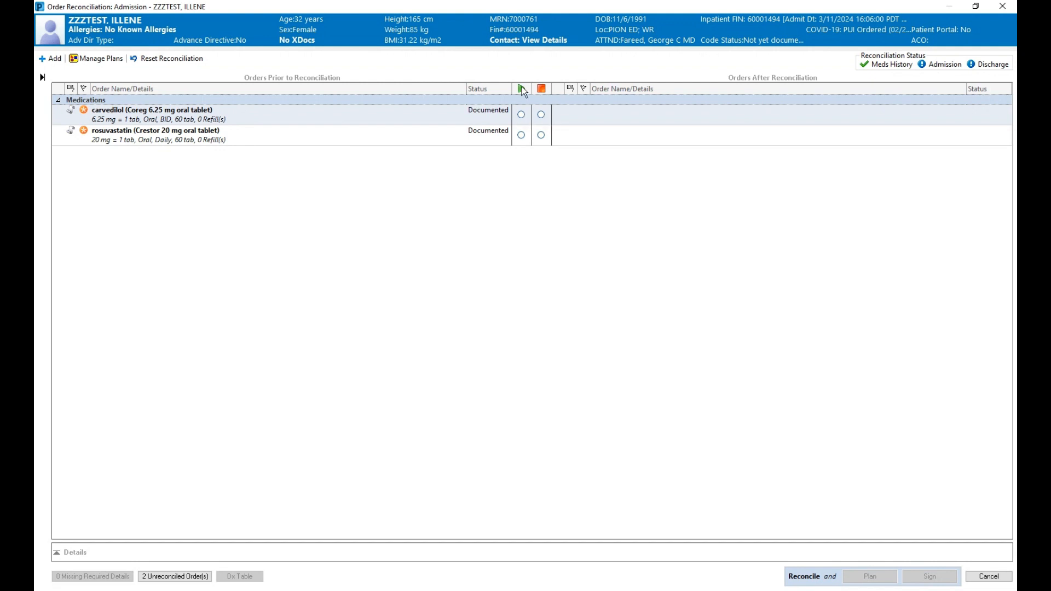
Mark rosuvastatin to continue and carvedilol to stop on admission, and complete the reconciliation as planned
{"action": "left_click", "coordinate": [522, 115]}
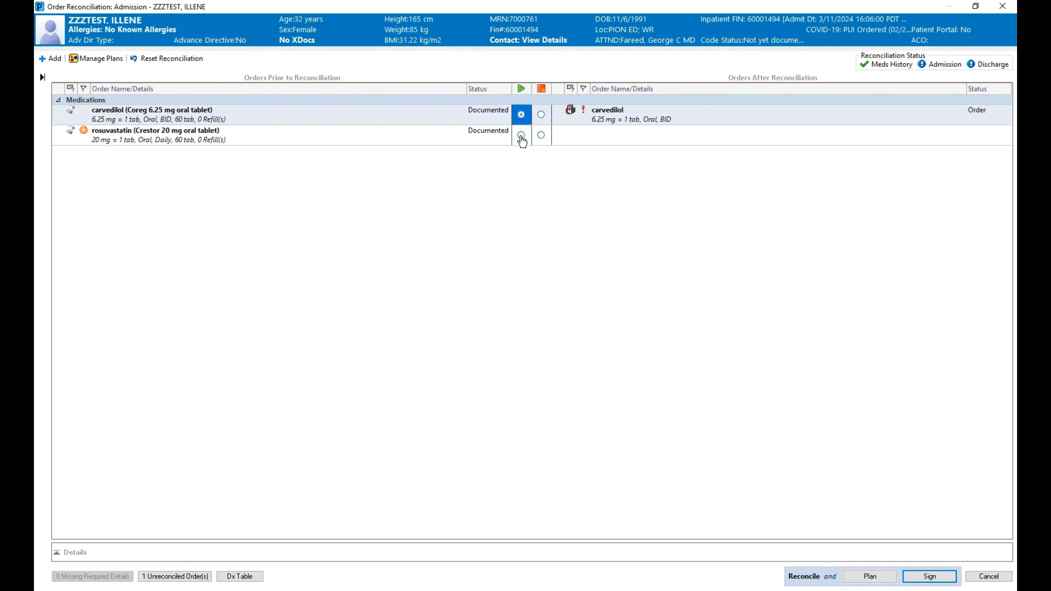
{"action": "left_click", "coordinate": [521, 135]}
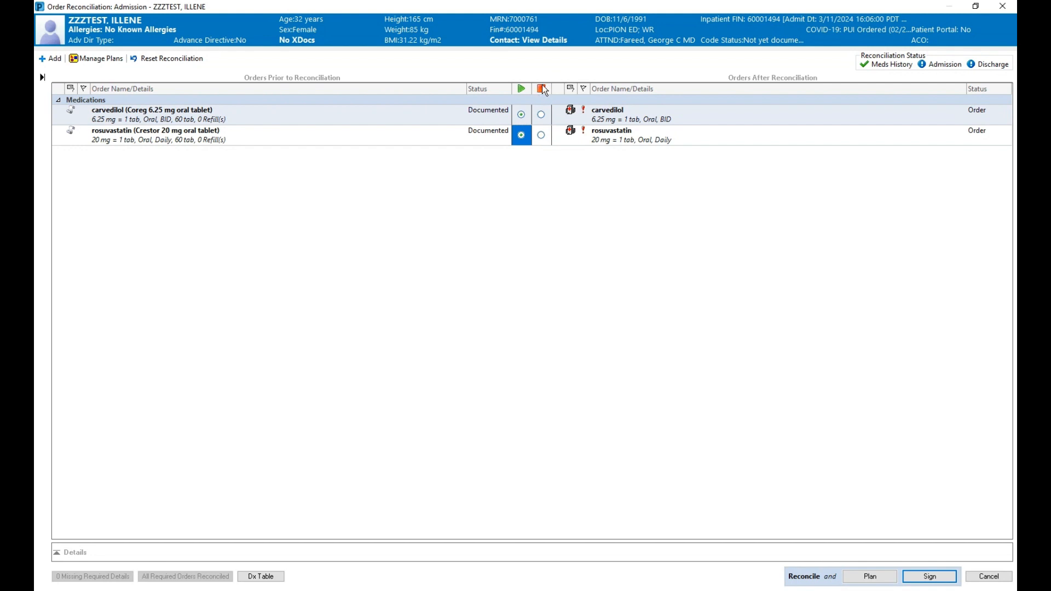
{"action": "left_click", "coordinate": [542, 115]}
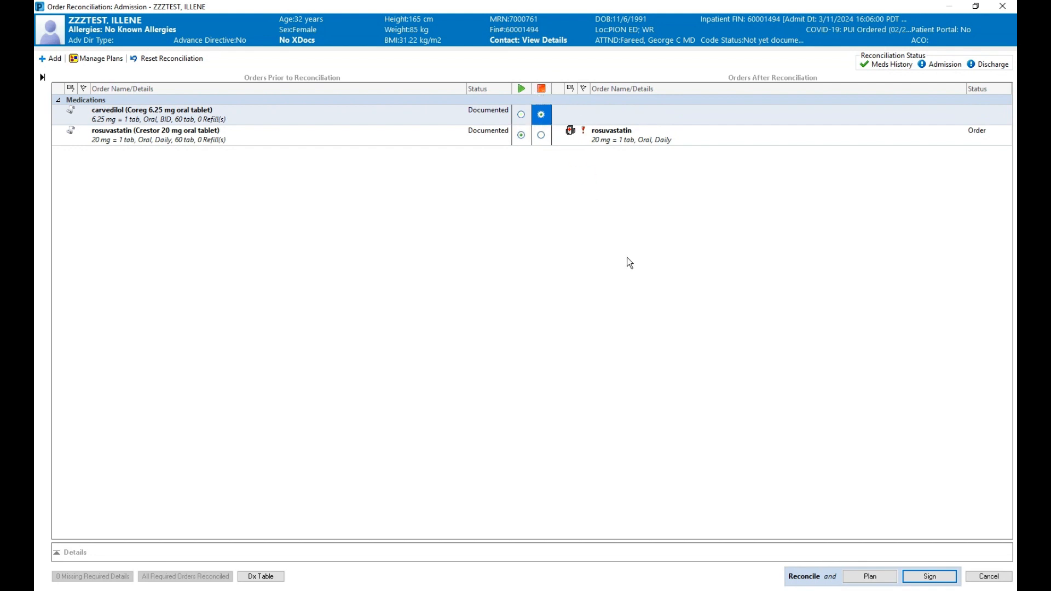
{"action": "mouse_move", "coordinate": [585, 133]}
{"action": "left_click", "coordinate": [926, 575]}
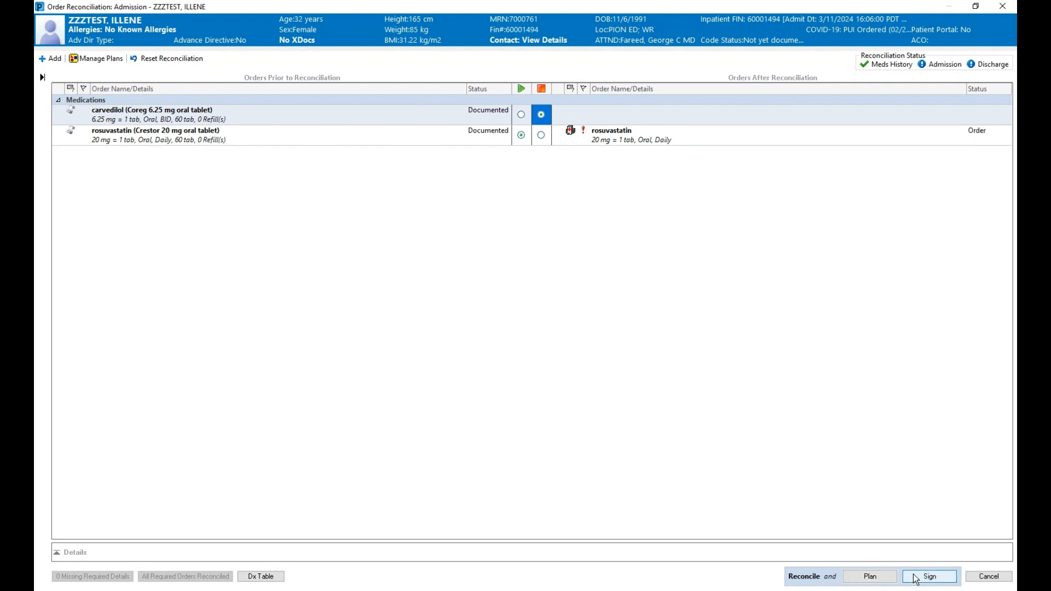
{"action": "left_click", "coordinate": [881, 580]}
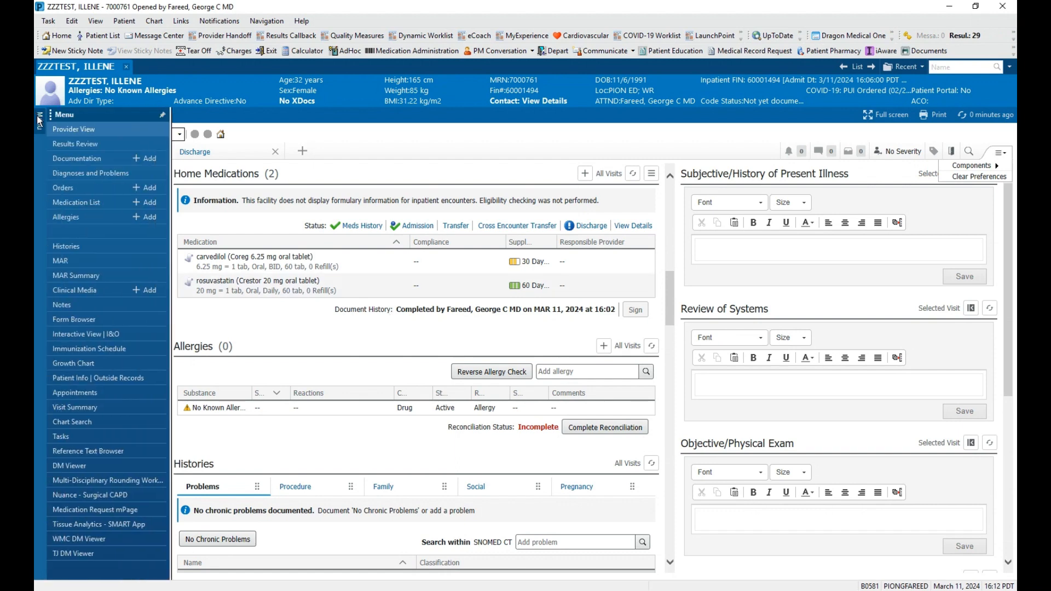
Enter "HPI here" as the Subjective/History of Present Illness
{"action": "scroll", "coordinate": [328, 263], "scroll_direction": "up", "scroll_amount": 5}
{"action": "scroll", "coordinate": [420, 325], "scroll_direction": "down", "scroll_amount": 2}
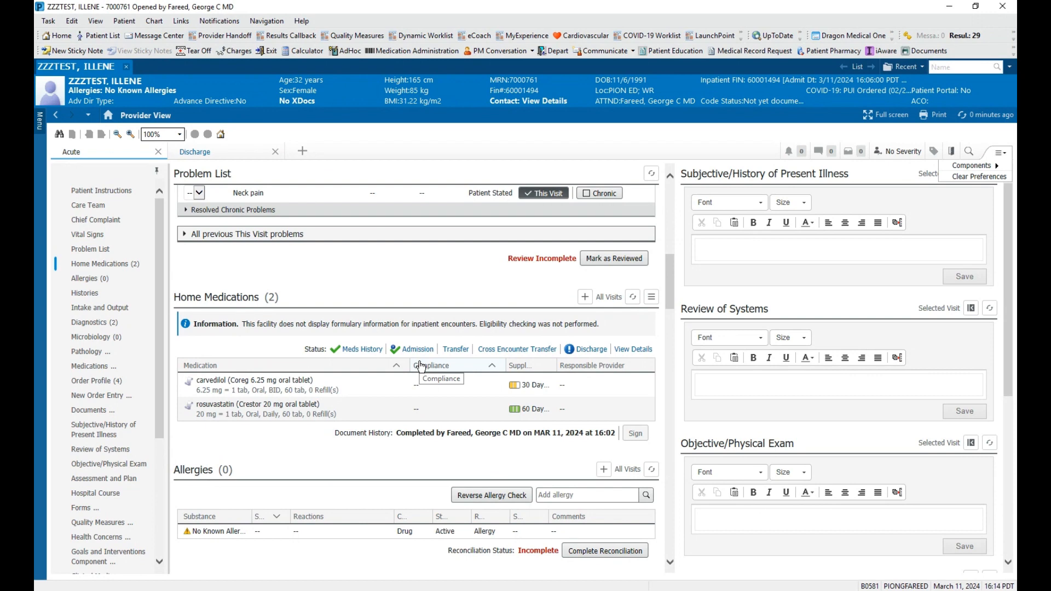
{"action": "scroll", "coordinate": [461, 382], "scroll_direction": "up", "scroll_amount": 10}
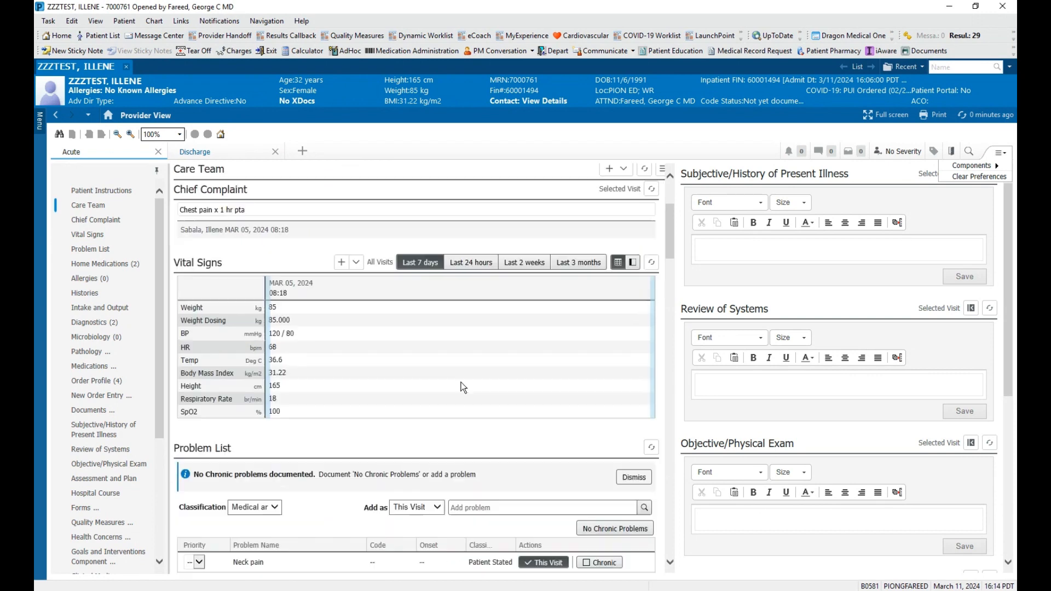
{"action": "left_click", "coordinate": [728, 253]}
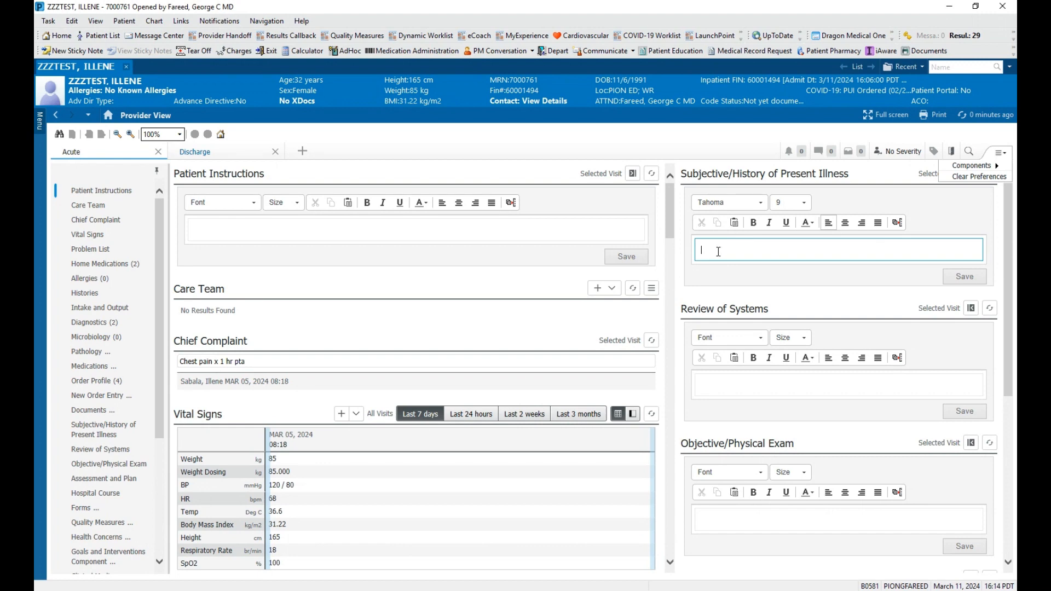
{"action": "type", "text": "HPI Here"}
Insert the .roscomplete auto-text into Review of Systems
{"action": "left_click", "coordinate": [747, 385]}
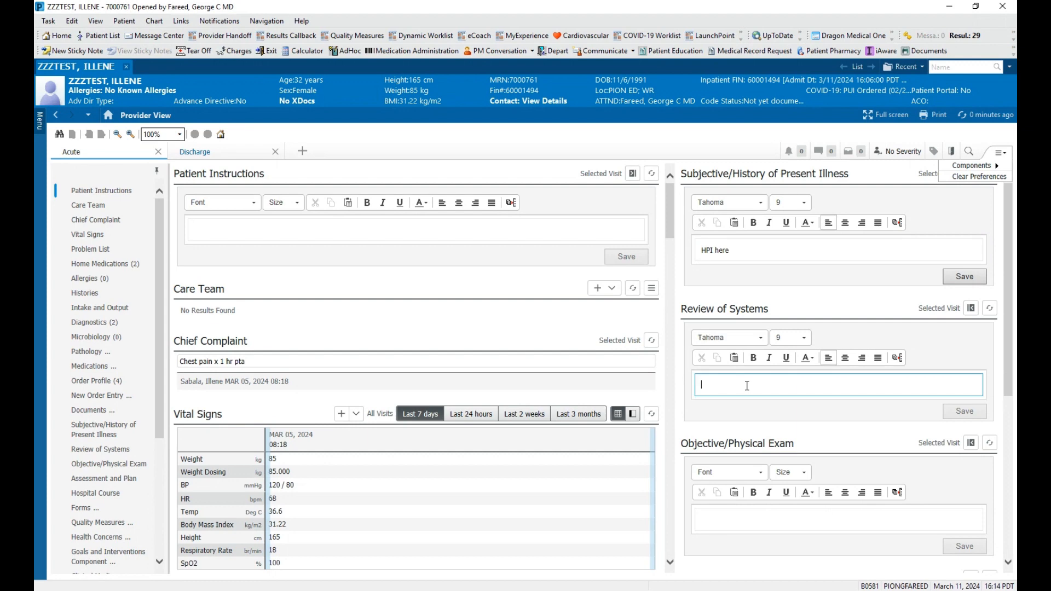
{"action": "type", "text": ".roscomp"}
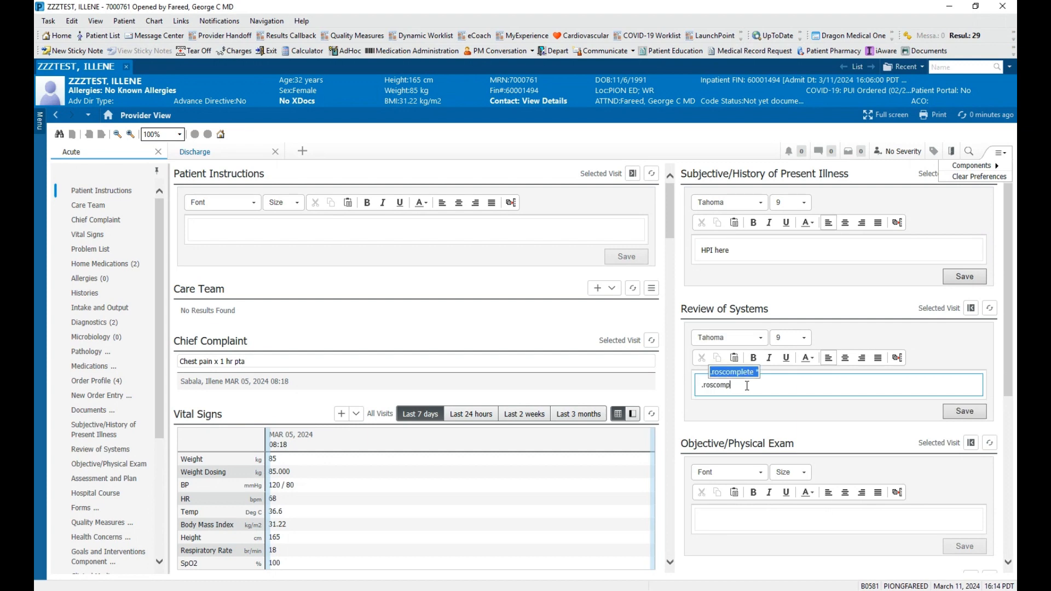
{"action": "key", "text": "Return"}
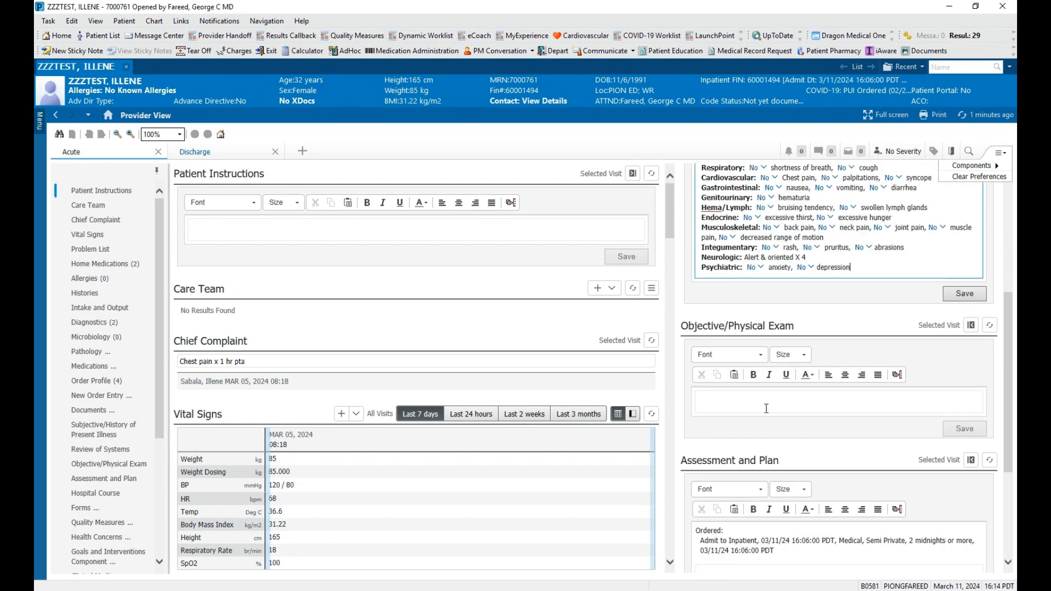
Insert the .pecomplete auto-text into Objective/Physical Exam
{"action": "left_click", "coordinate": [766, 409]}
{"action": "type", "text": ".pe"}
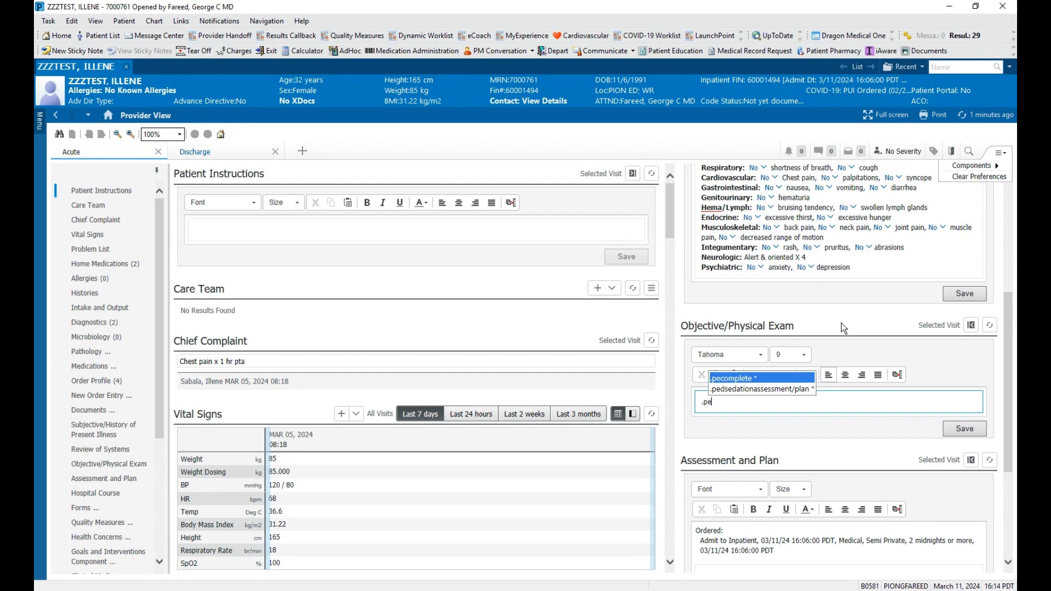
{"action": "left_click", "coordinate": [737, 377]}
Enter "Assessment and Plan" as the free text below the admission order in Assessment and Plan
{"action": "scroll", "coordinate": [865, 405], "scroll_direction": "down", "scroll_amount": 5}
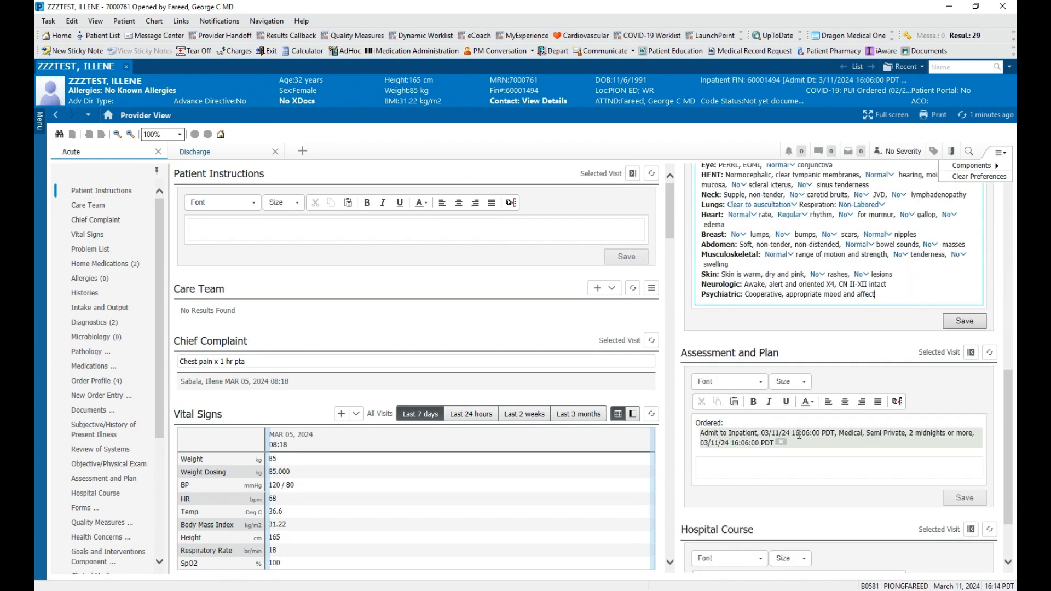
{"action": "scroll", "coordinate": [758, 463], "scroll_direction": "down", "scroll_amount": 1}
{"action": "left_click", "coordinate": [740, 408]}
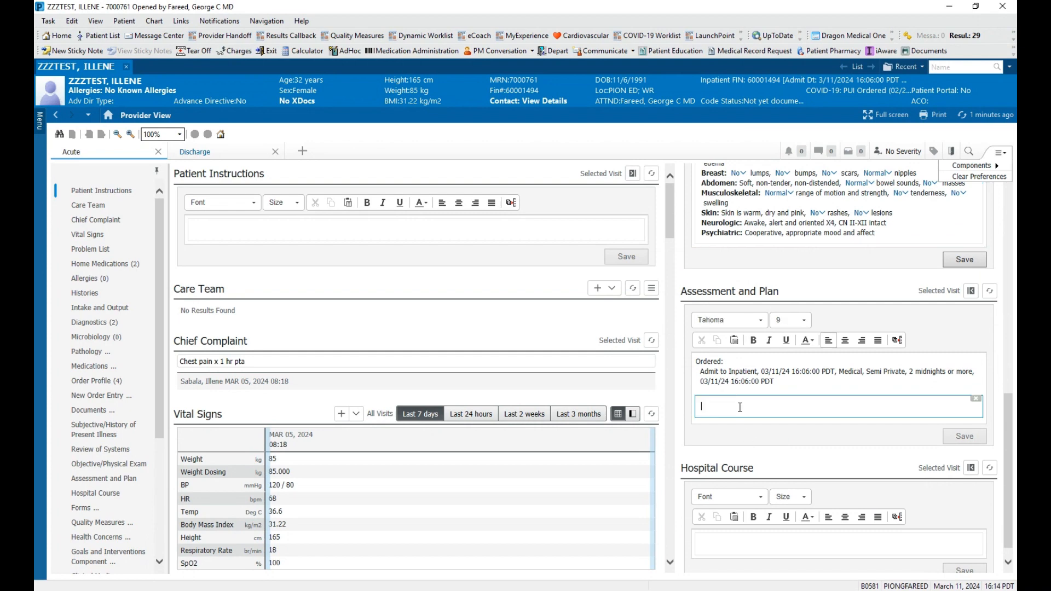
{"action": "type", "text": "Assessment and p"}
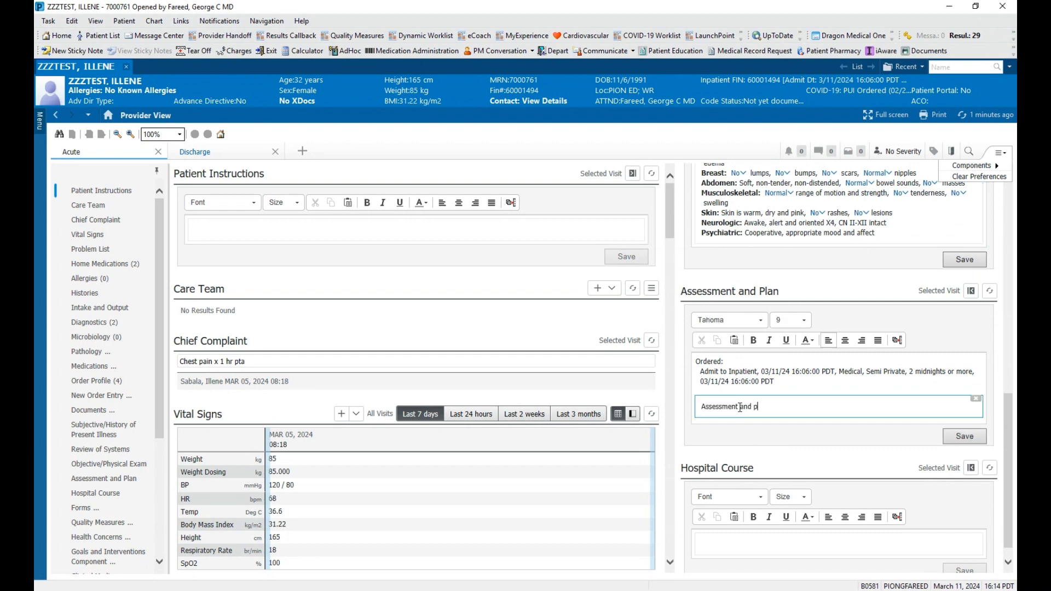
{"action": "type", "text": "Plan"}
Check the patient's current orders list and return to Provider View
{"action": "left_click", "coordinate": [42, 130]}
{"action": "left_click", "coordinate": [64, 188]}
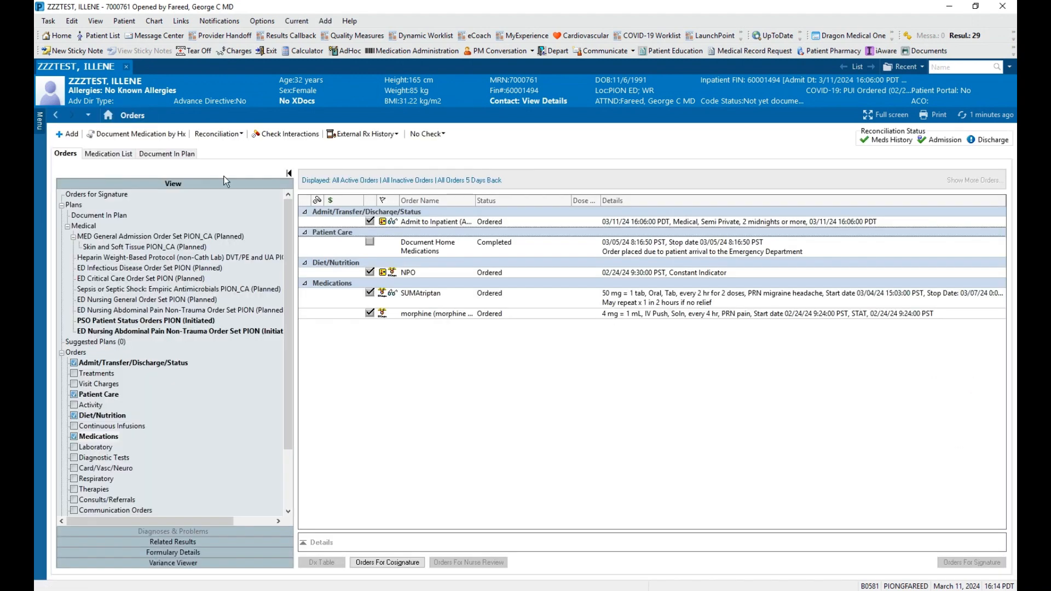
{"action": "left_click", "coordinate": [45, 117]}
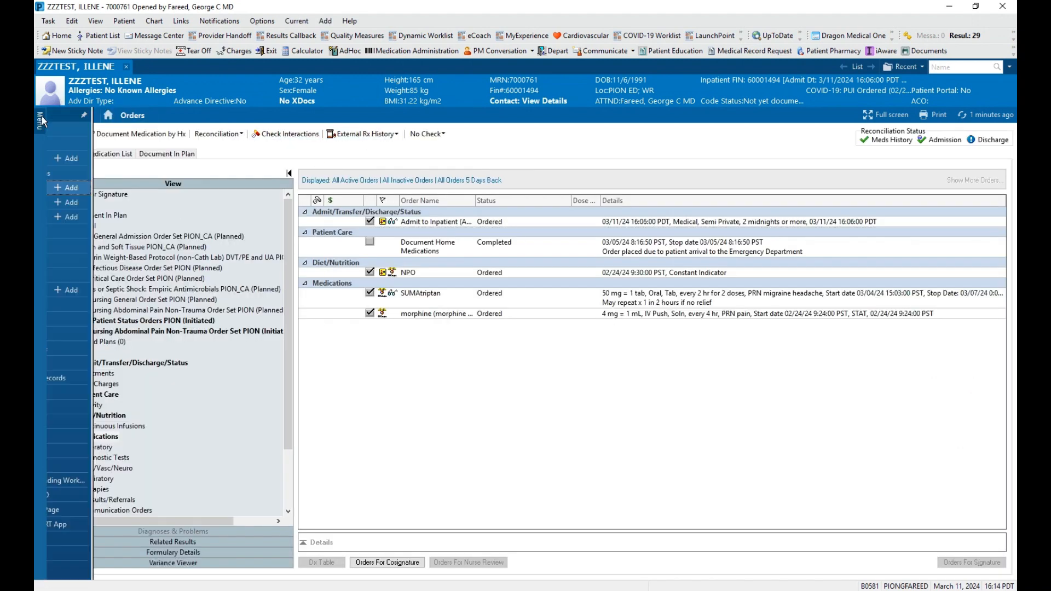
{"action": "left_click", "coordinate": [66, 129]}
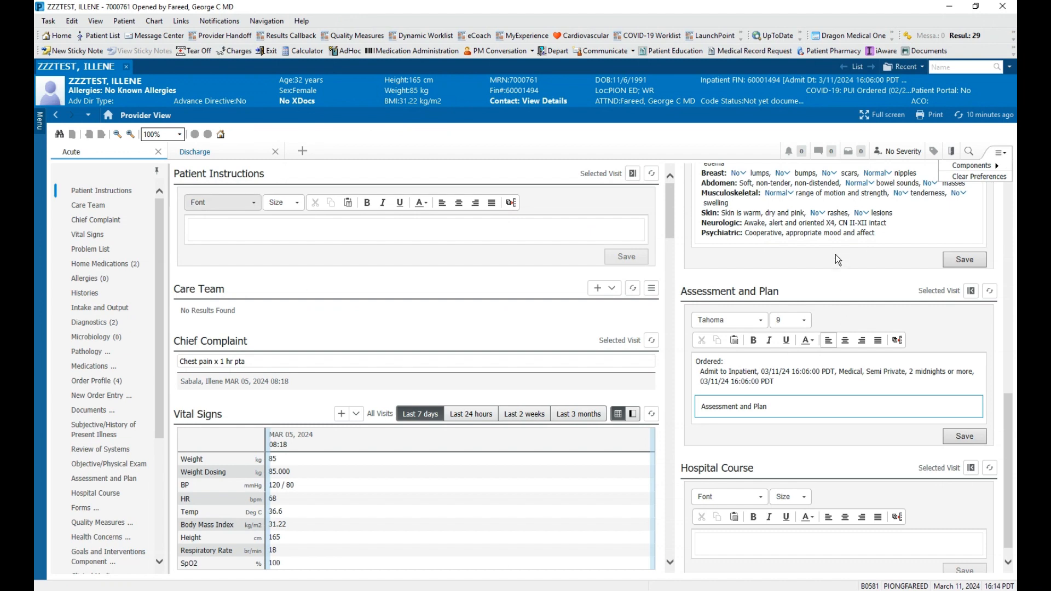
Save the History of Present Illness, Review of Systems, Physical Exam, and Assessment and Plan entries, checking each section
{"action": "scroll", "coordinate": [827, 263], "scroll_direction": "up", "scroll_amount": 3}
{"action": "scroll", "coordinate": [816, 271], "scroll_direction": "up", "scroll_amount": 7}
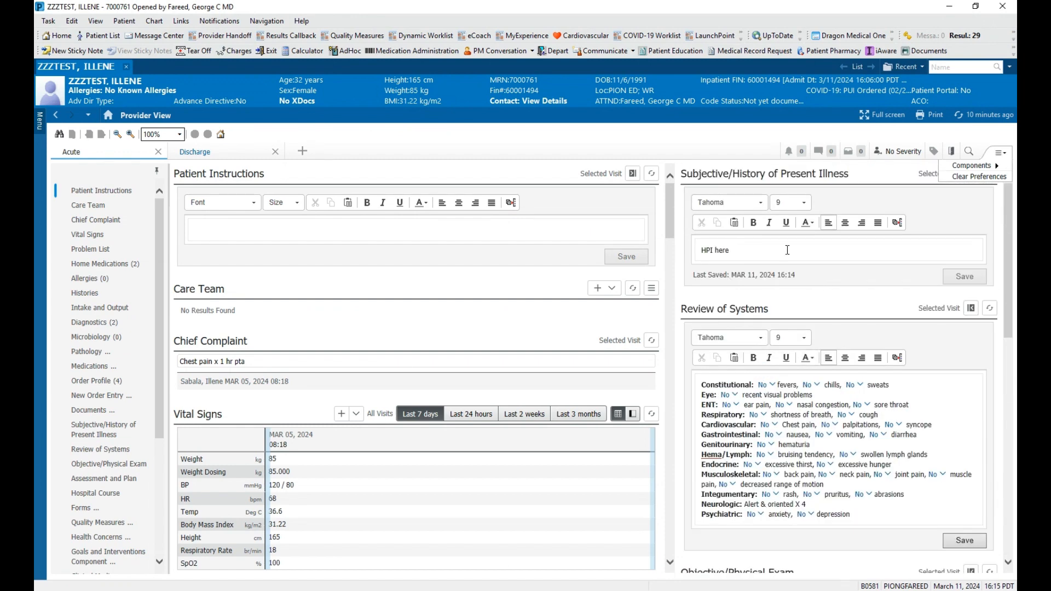
{"action": "scroll", "coordinate": [787, 249], "scroll_direction": "down", "scroll_amount": 7}
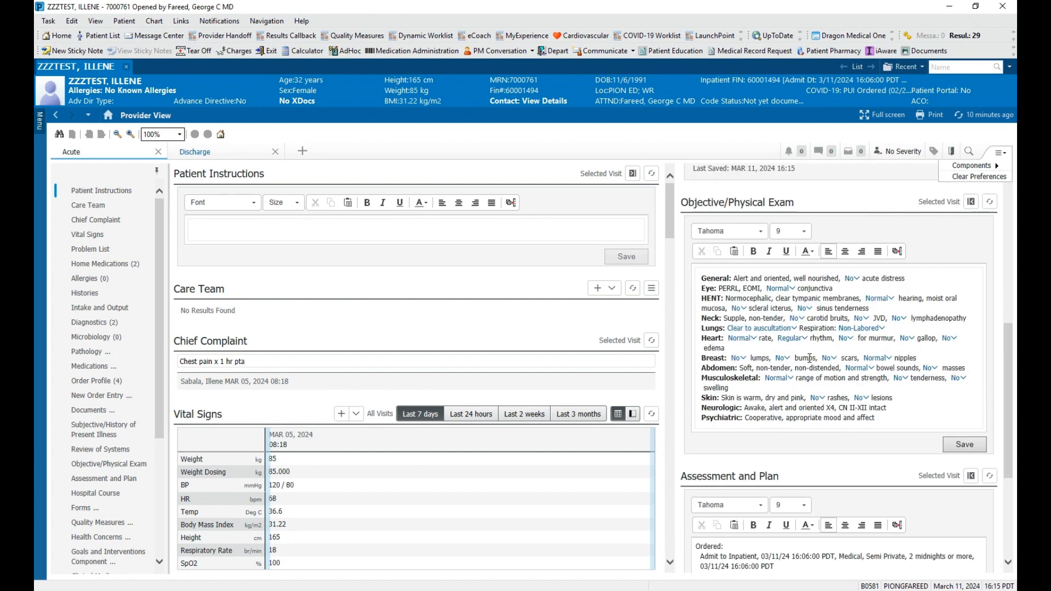
{"action": "scroll", "coordinate": [870, 356], "scroll_direction": "down", "scroll_amount": 3}
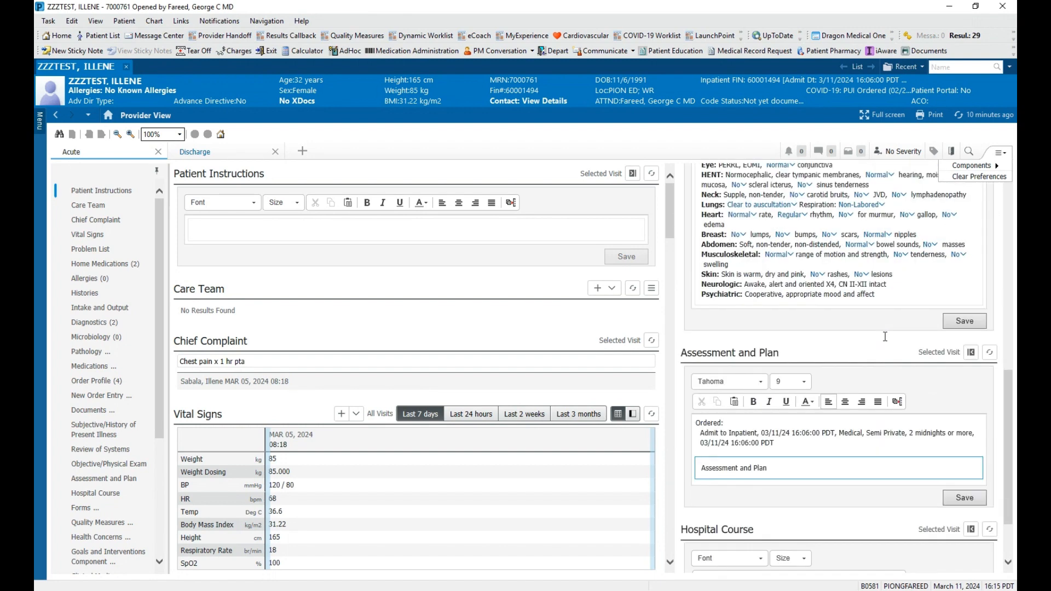
{"action": "scroll", "coordinate": [825, 427], "scroll_direction": "up", "scroll_amount": 6}
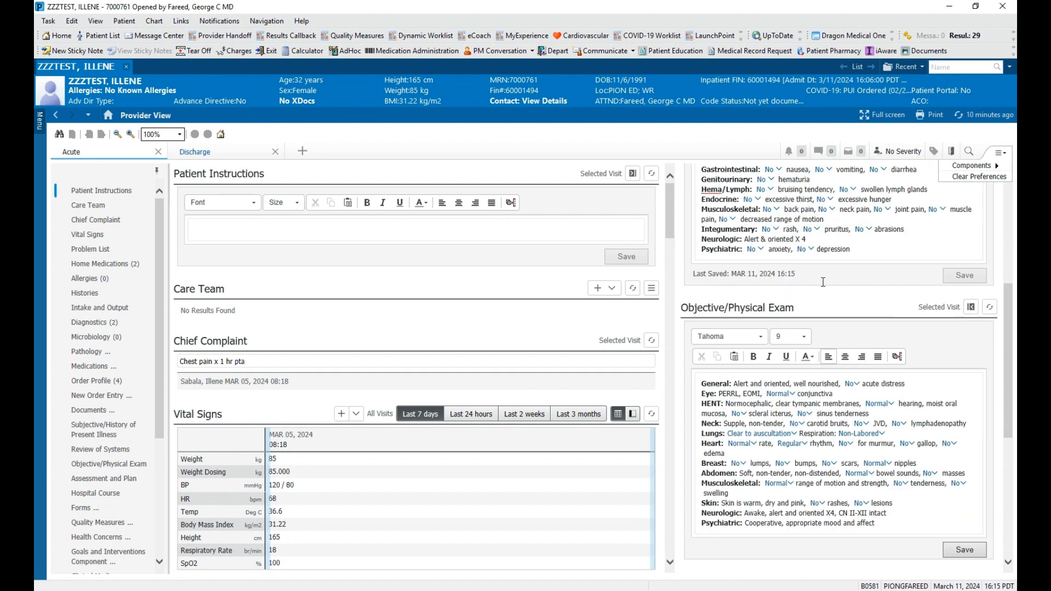
{"action": "scroll", "coordinate": [870, 395], "scroll_direction": "down", "scroll_amount": 4}
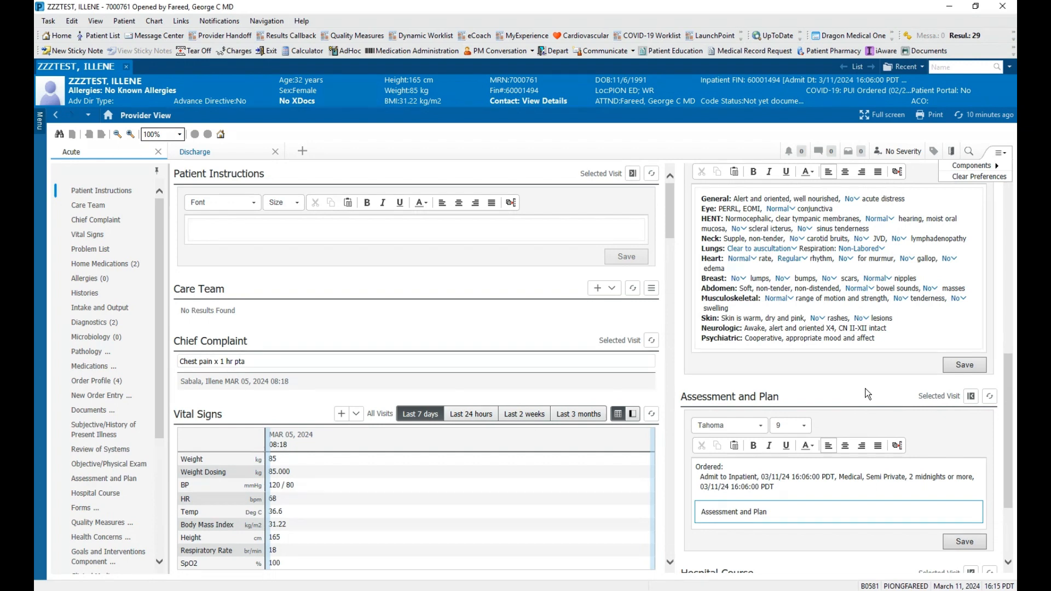
{"action": "scroll", "coordinate": [162, 442], "scroll_direction": "down", "scroll_amount": 5}
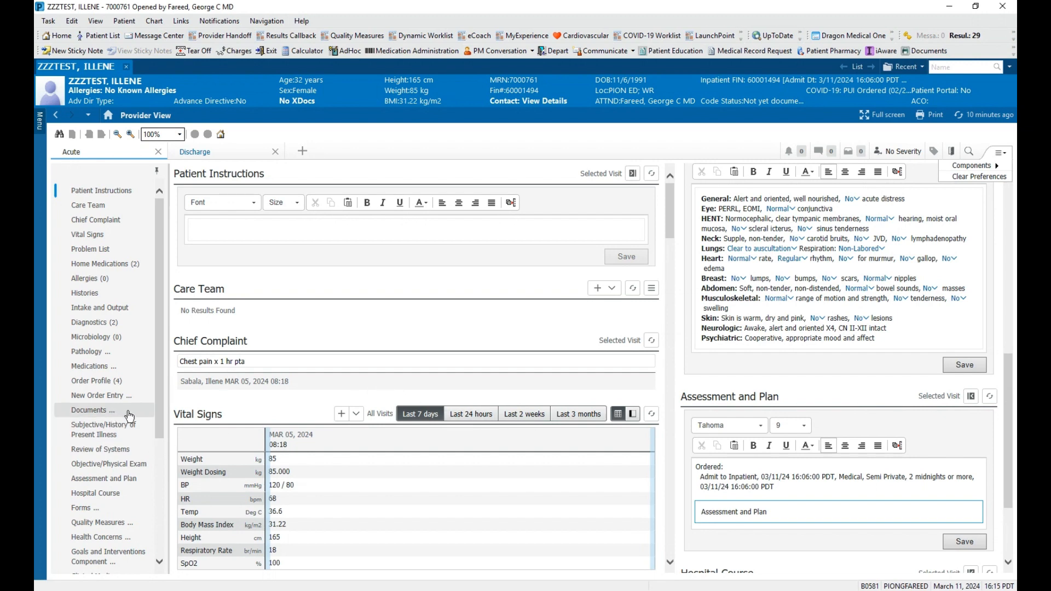
{"action": "scroll", "coordinate": [818, 329], "scroll_direction": "up", "scroll_amount": 6}
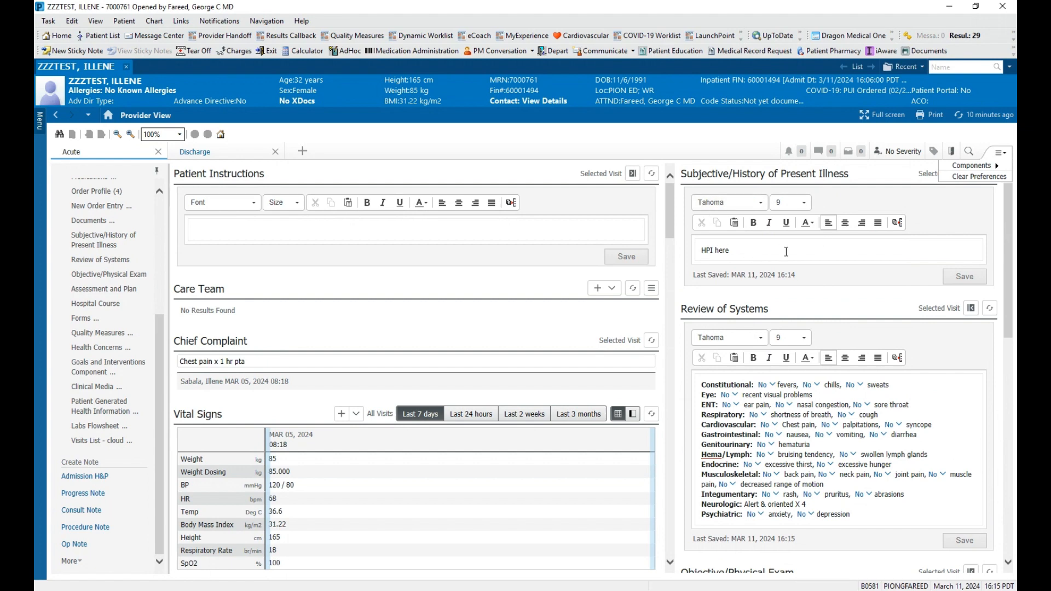
{"action": "scroll", "coordinate": [890, 254], "scroll_direction": "down", "scroll_amount": 2}
{"action": "scroll", "coordinate": [832, 305], "scroll_direction": "down", "scroll_amount": 3}
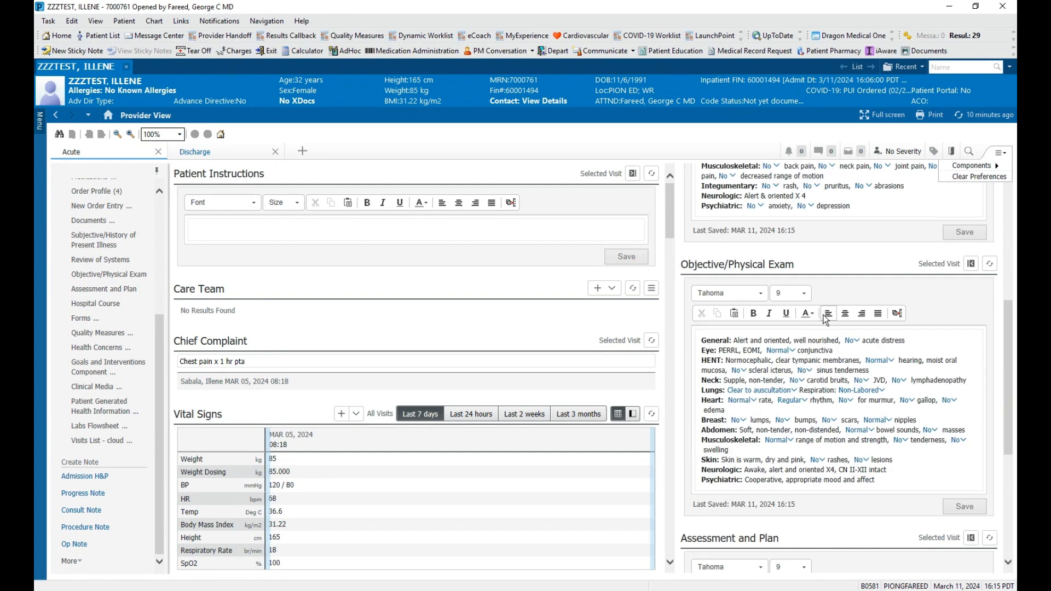
{"action": "scroll", "coordinate": [820, 384], "scroll_direction": "down", "scroll_amount": 3}
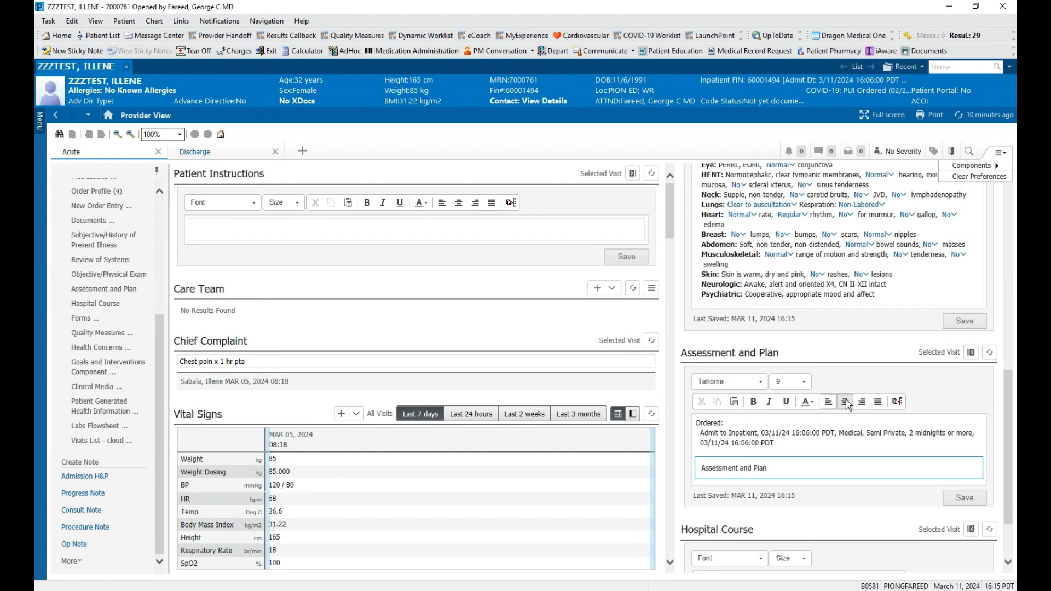
{"action": "scroll", "coordinate": [821, 410], "scroll_direction": "down", "scroll_amount": 1}
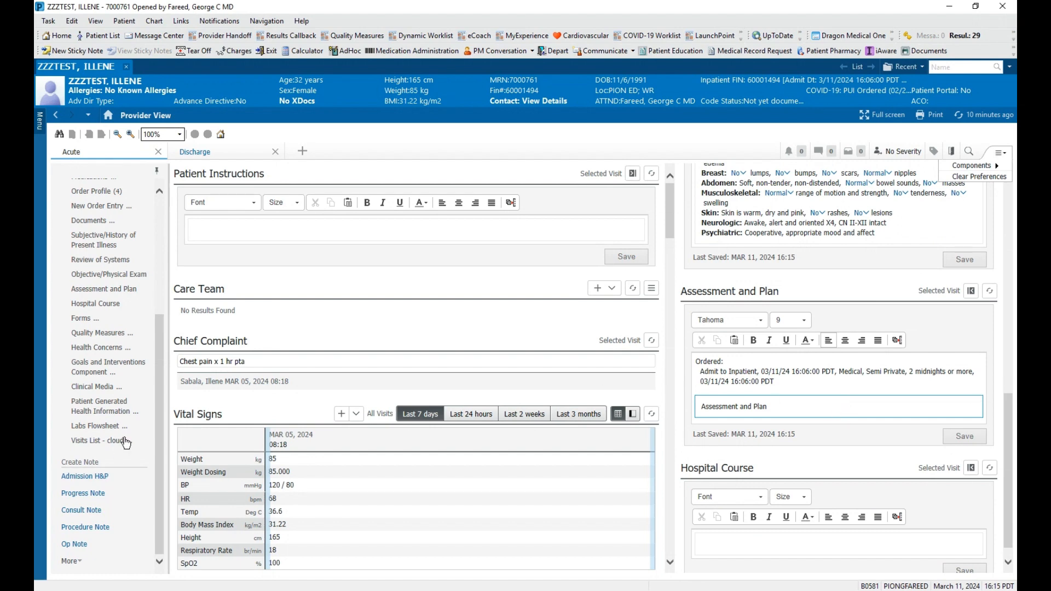
Create an Admission H&P note from the saved Provider View entries
{"action": "scroll", "coordinate": [102, 438], "scroll_direction": "up", "scroll_amount": 5}
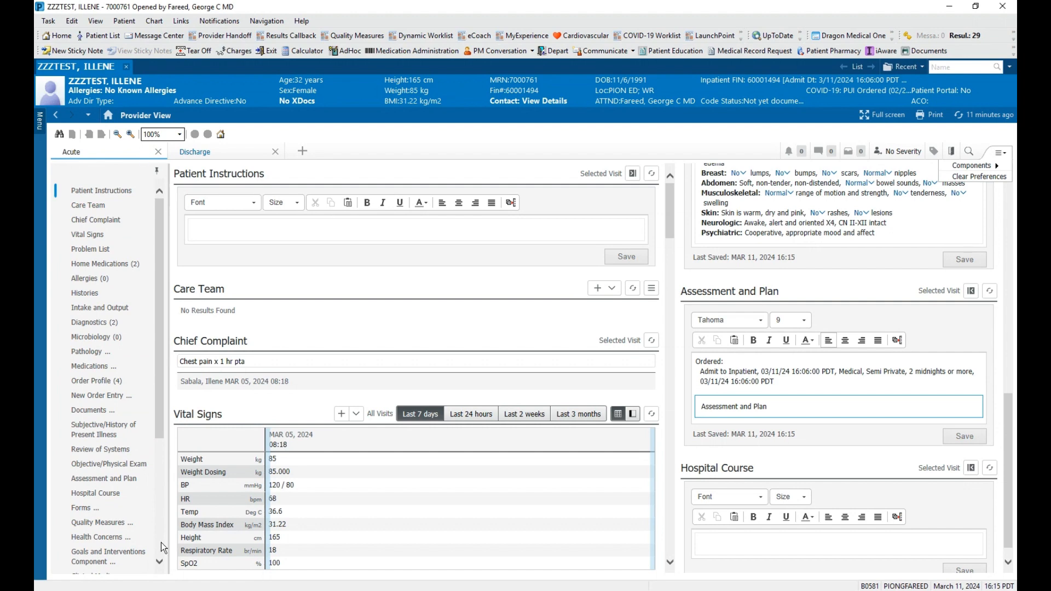
{"action": "scroll", "coordinate": [161, 543], "scroll_direction": "down", "scroll_amount": 3}
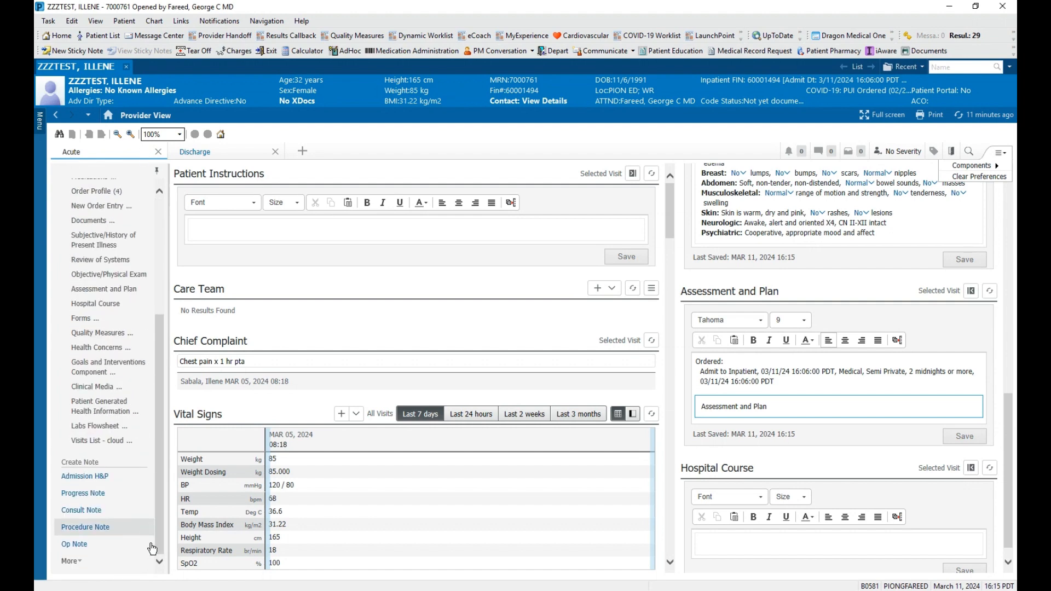
{"action": "left_click", "coordinate": [92, 481]}
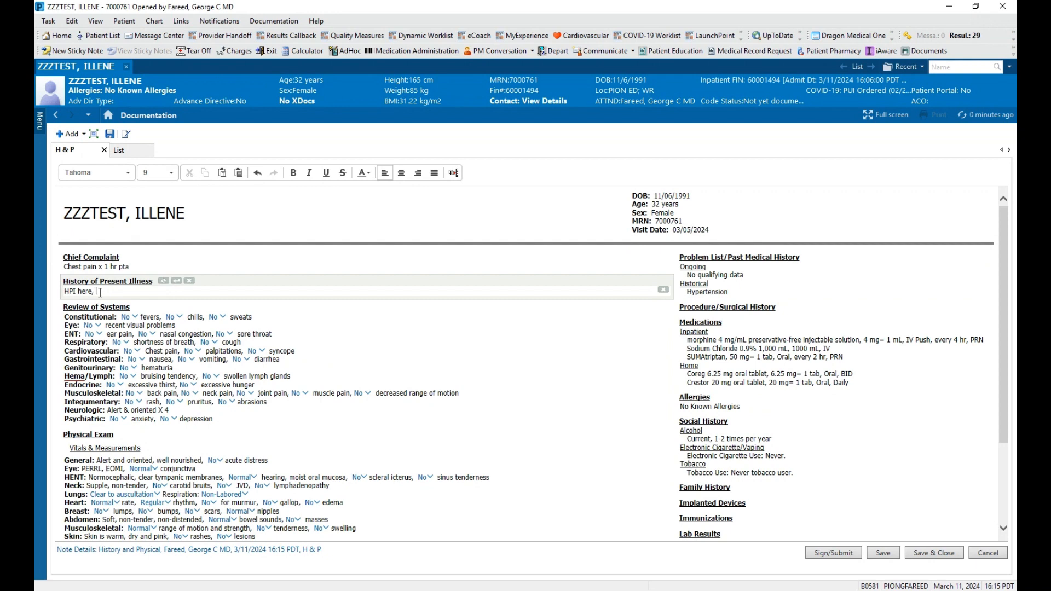
Add "test test." to the History of Present Illness text and set chills to "Positive for" in Review of Systems
{"action": "type", "text": "test test."}
{"action": "scroll", "coordinate": [184, 343], "scroll_direction": "down", "scroll_amount": 2}
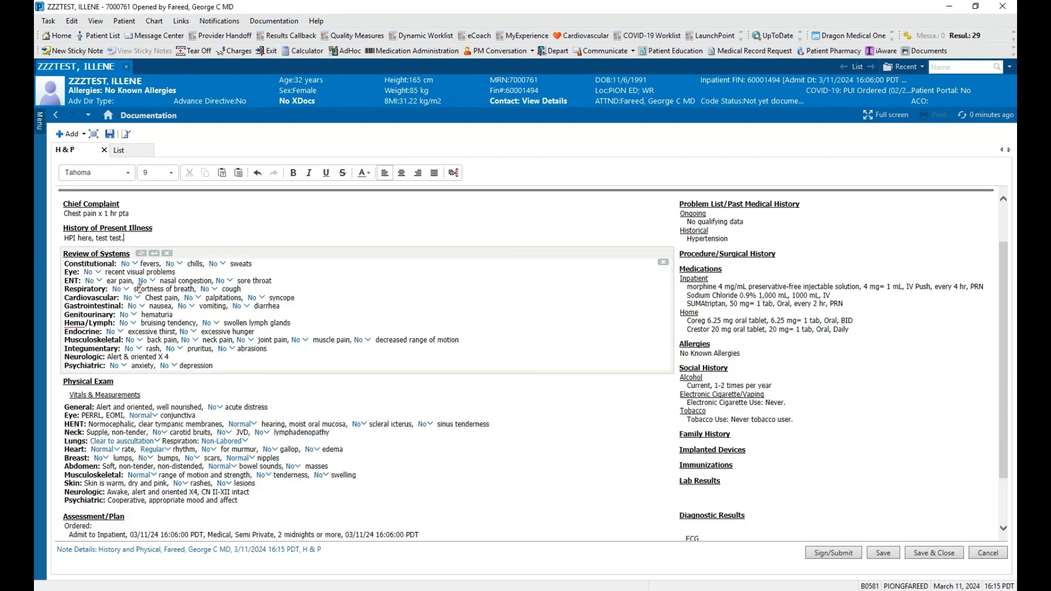
{"action": "left_click", "coordinate": [175, 265]}
{"action": "left_click", "coordinate": [190, 281]}
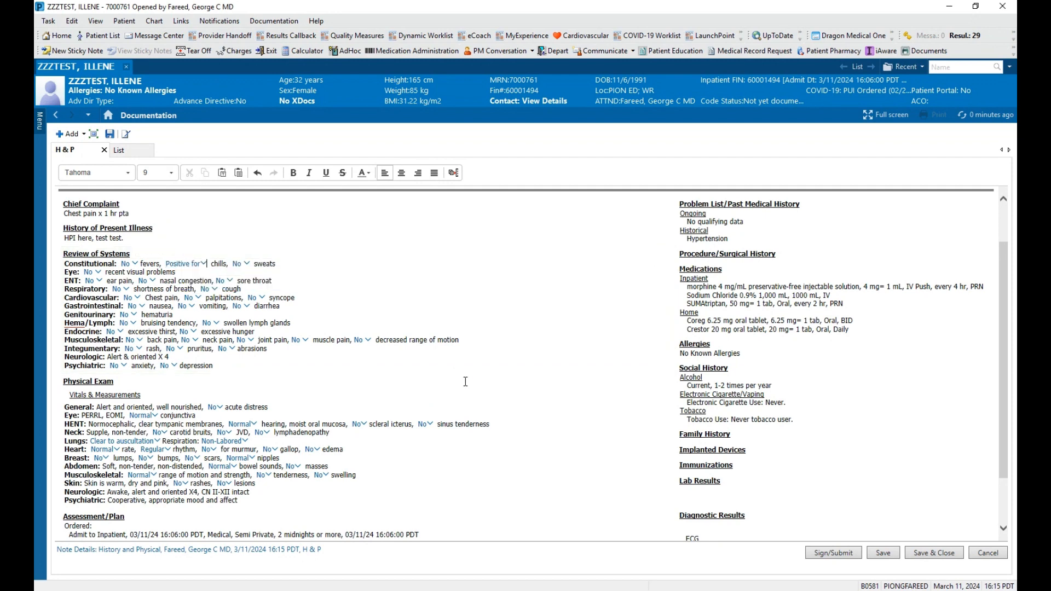
Append ", test test" to the Assessment/Plan text and sign the H & P note with the type History and Physical
{"action": "scroll", "coordinate": [465, 381], "scroll_direction": "down", "scroll_amount": 3}
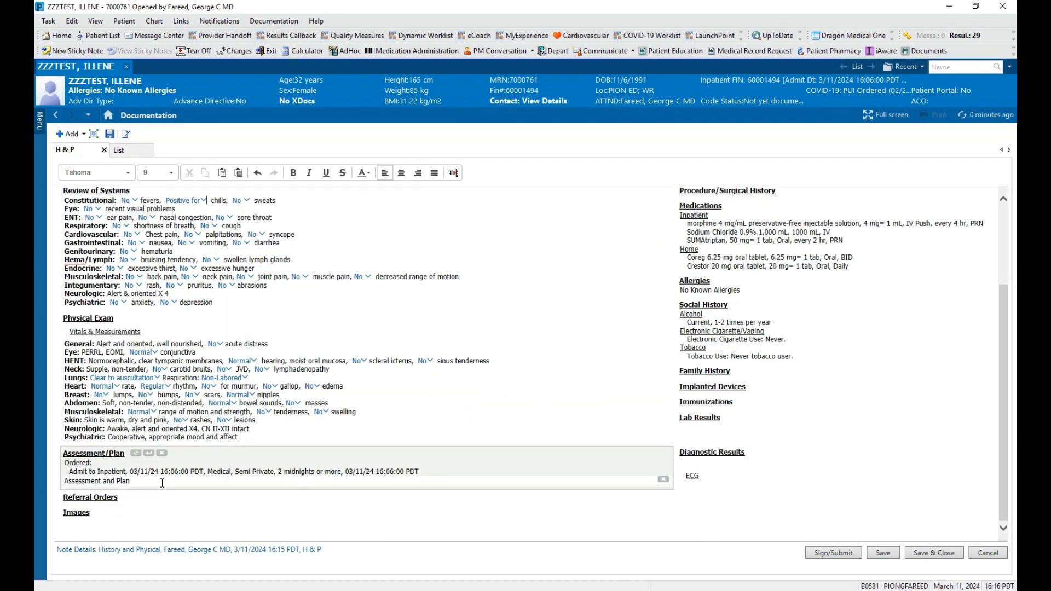
{"action": "type", "text": ", test test"}
{"action": "scroll", "coordinate": [623, 403], "scroll_direction": "up", "scroll_amount": 5}
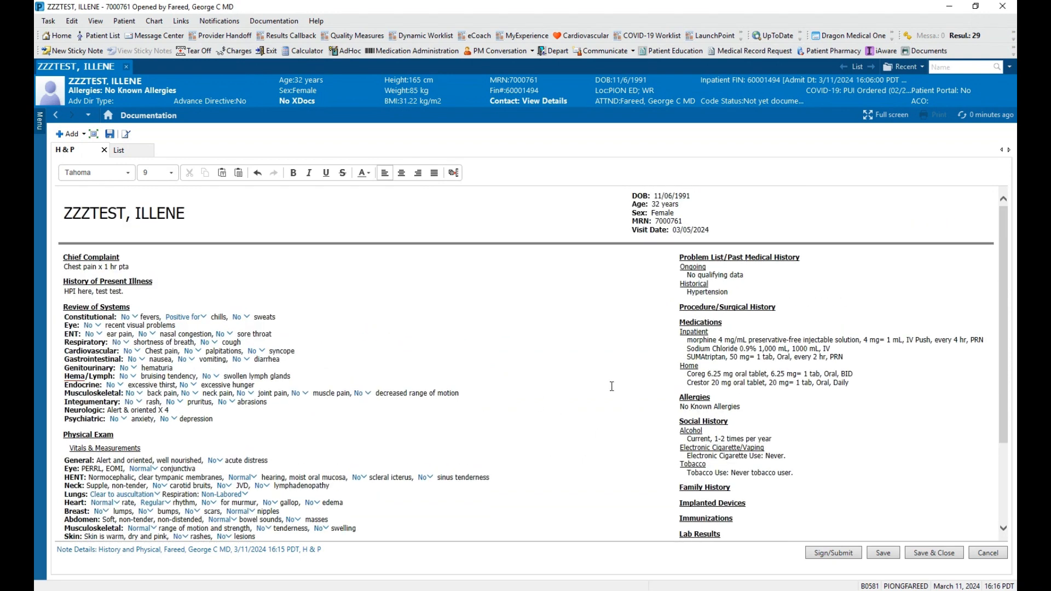
{"action": "left_click", "coordinate": [833, 553]}
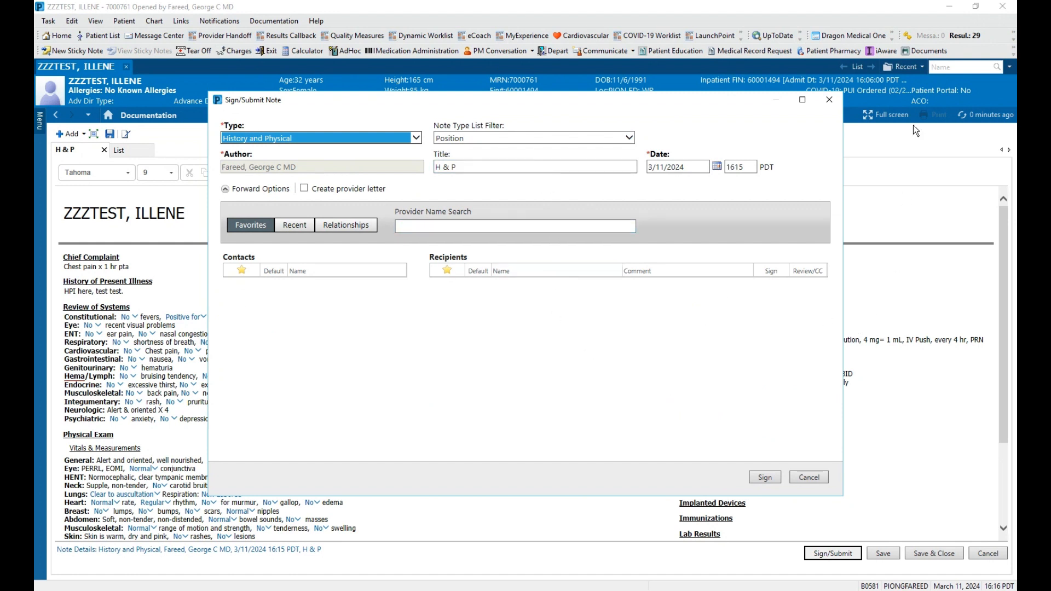
{"action": "left_click", "coordinate": [764, 477]}
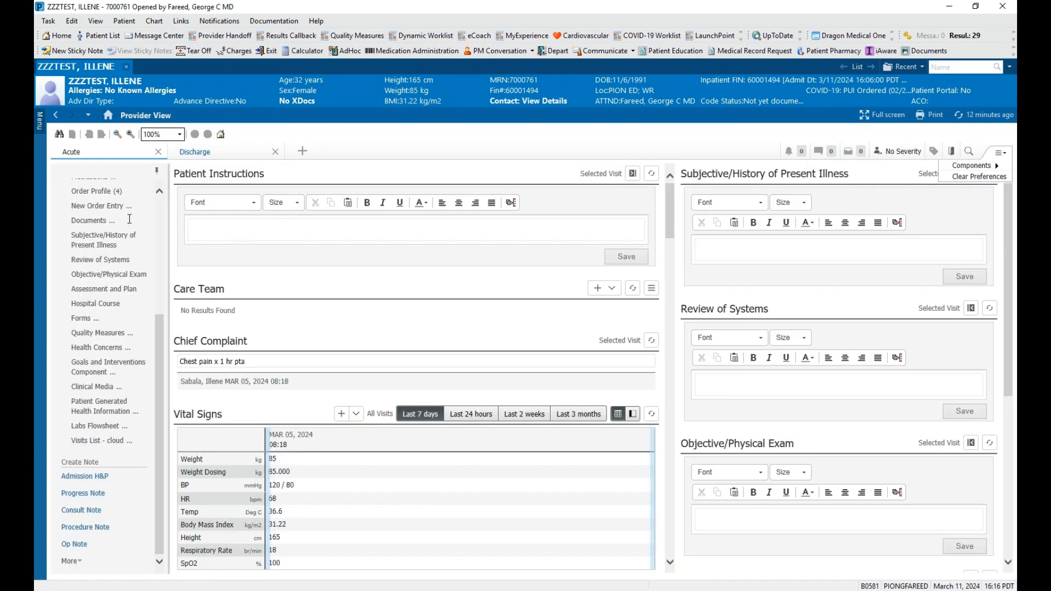
Refresh Provider View, review the completed H & P note listed under Documents, and close its preview
{"action": "scroll", "coordinate": [113, 188], "scroll_direction": "up", "scroll_amount": 5}
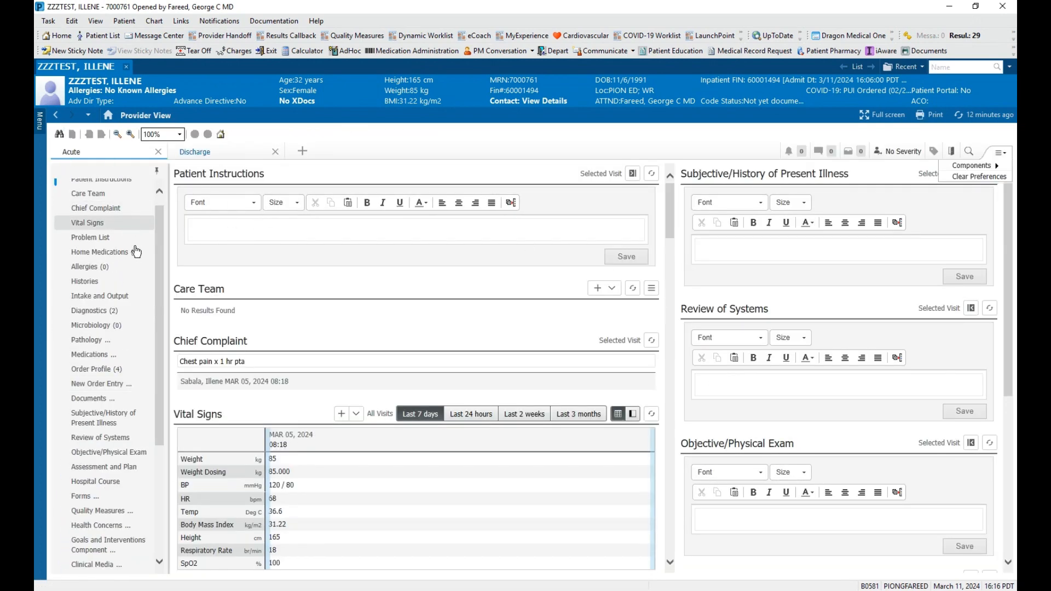
{"action": "left_click", "coordinate": [958, 115]}
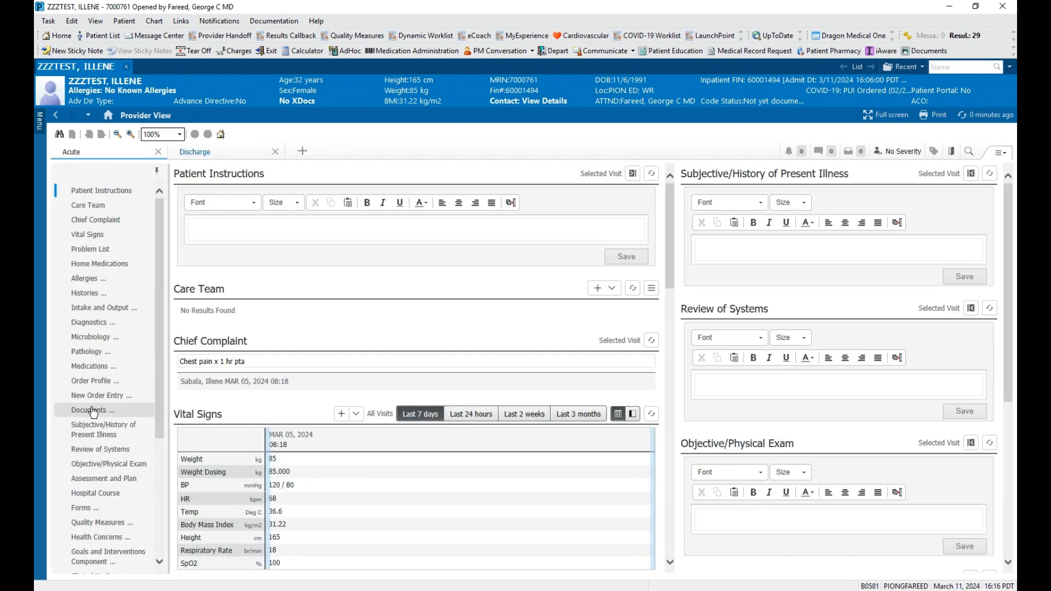
{"action": "left_click", "coordinate": [92, 414]}
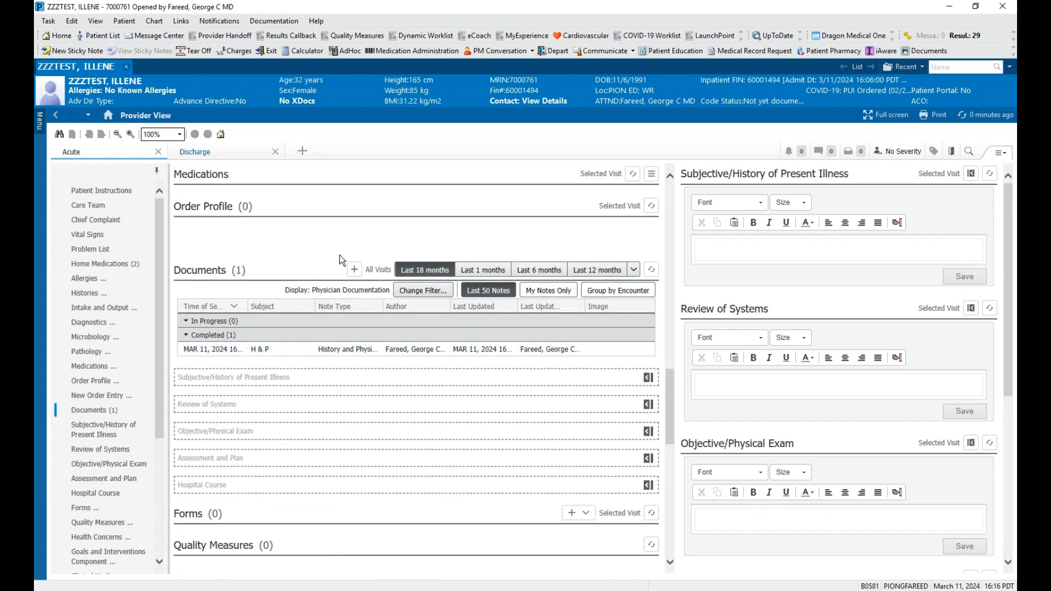
{"action": "left_click", "coordinate": [335, 363]}
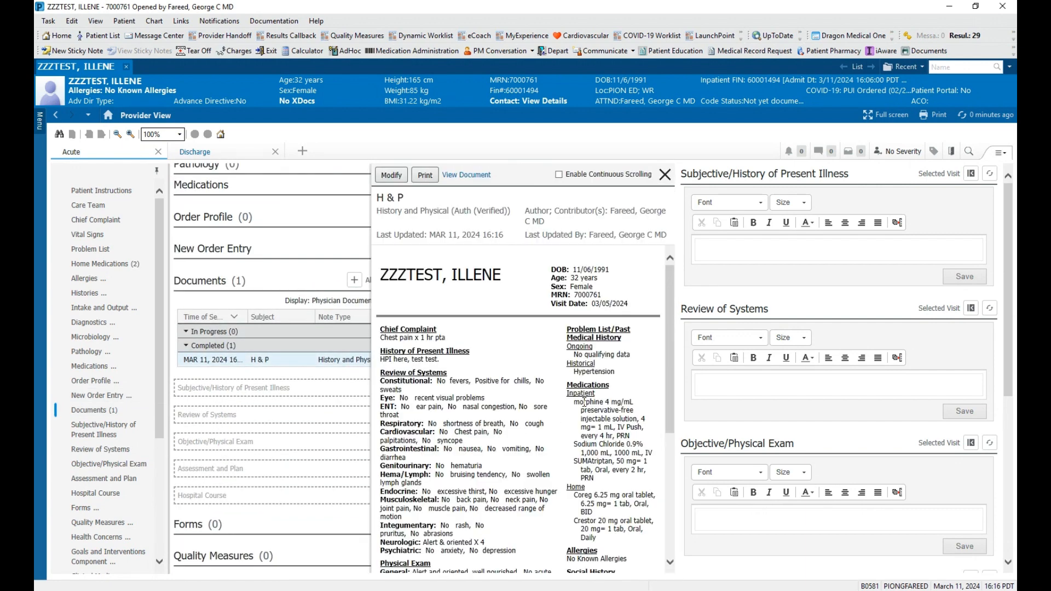
{"action": "scroll", "coordinate": [584, 403], "scroll_direction": "down", "scroll_amount": 5}
{"action": "scroll", "coordinate": [582, 438], "scroll_direction": "up", "scroll_amount": 5}
{"action": "left_click", "coordinate": [665, 175]}
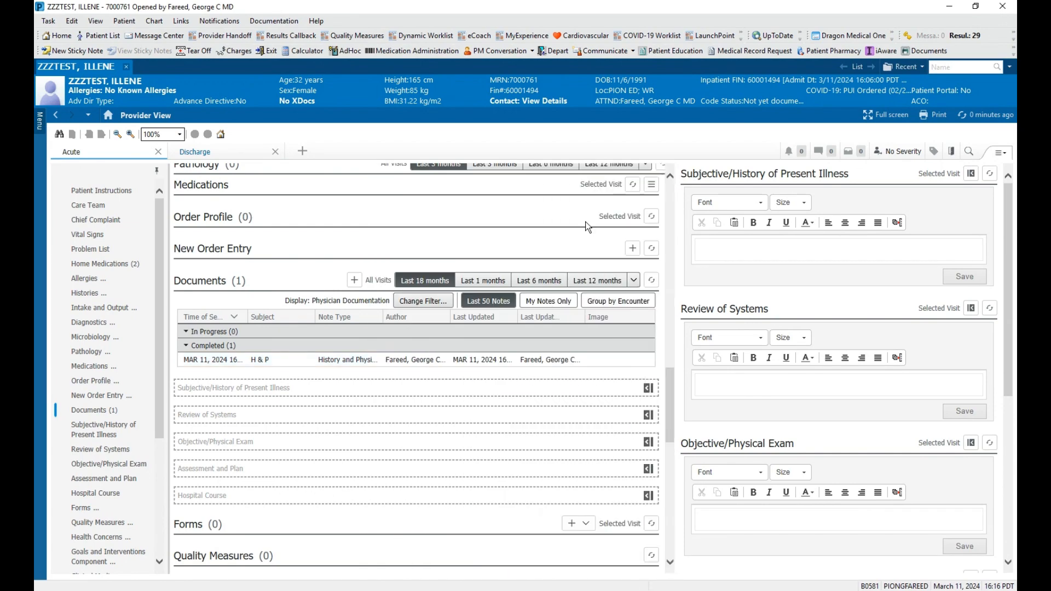